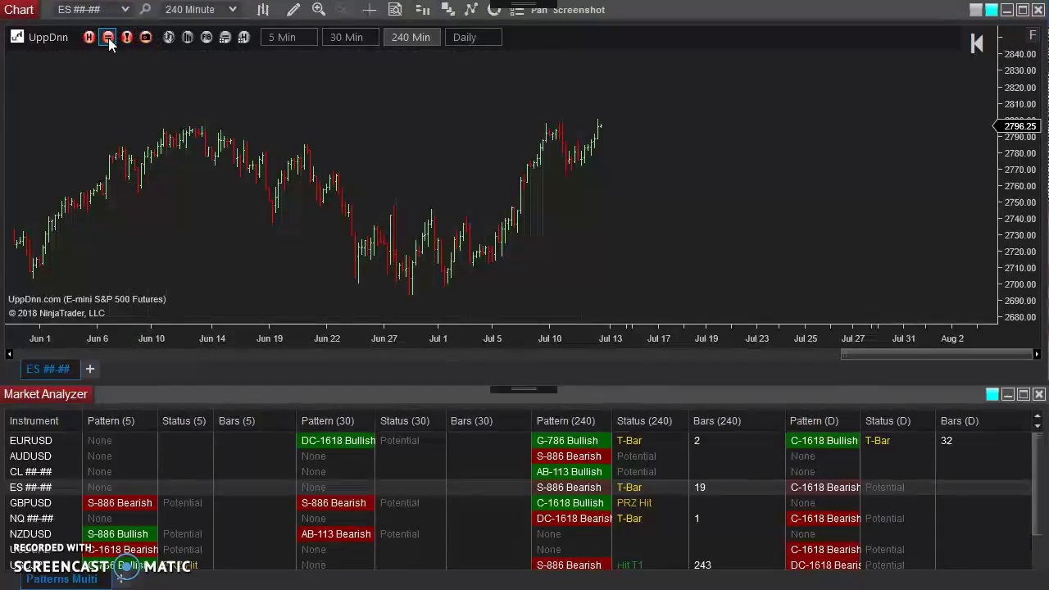
Select the UppDnn: Symmetry tool from the chart's Drawing Tools menu
{"action": "left_click", "coordinate": [295, 9]}
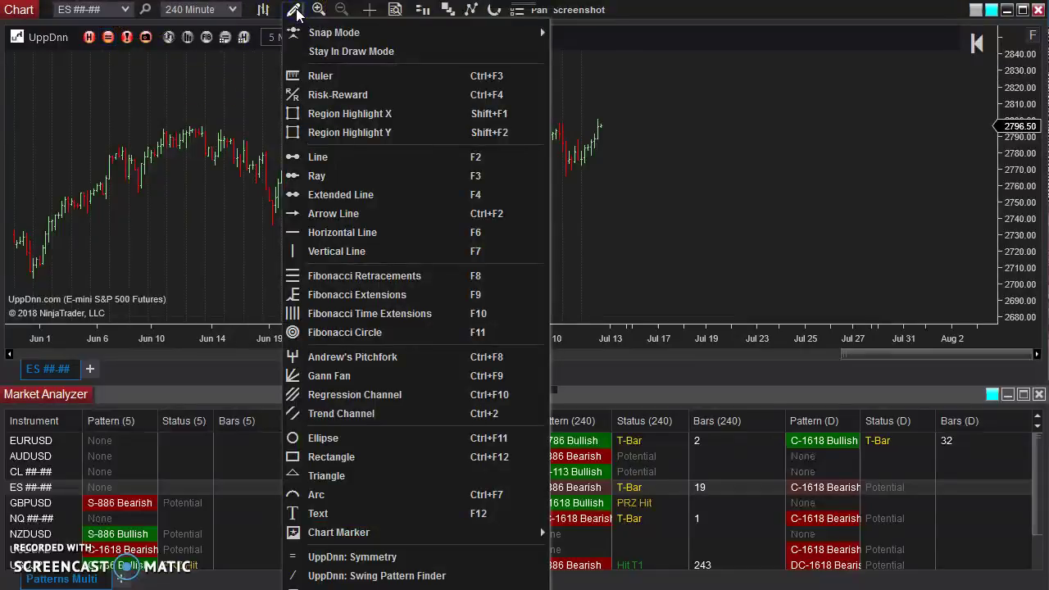
{"action": "left_click", "coordinate": [365, 564]}
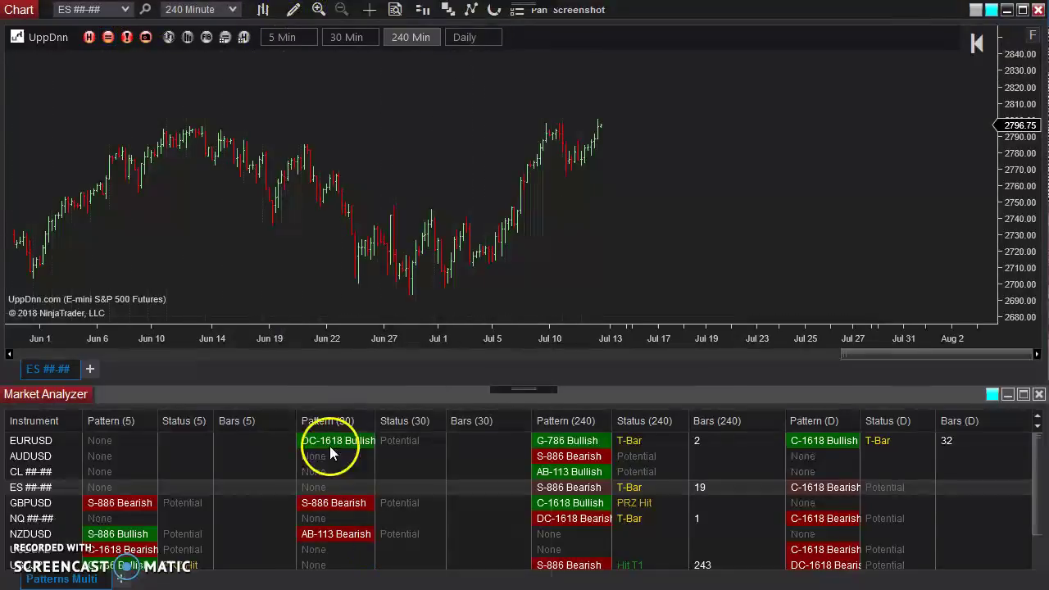
Draw the Symmetry pattern from the Jun 13 high, placing B and C on the following swings
{"action": "left_click", "coordinate": [204, 112]}
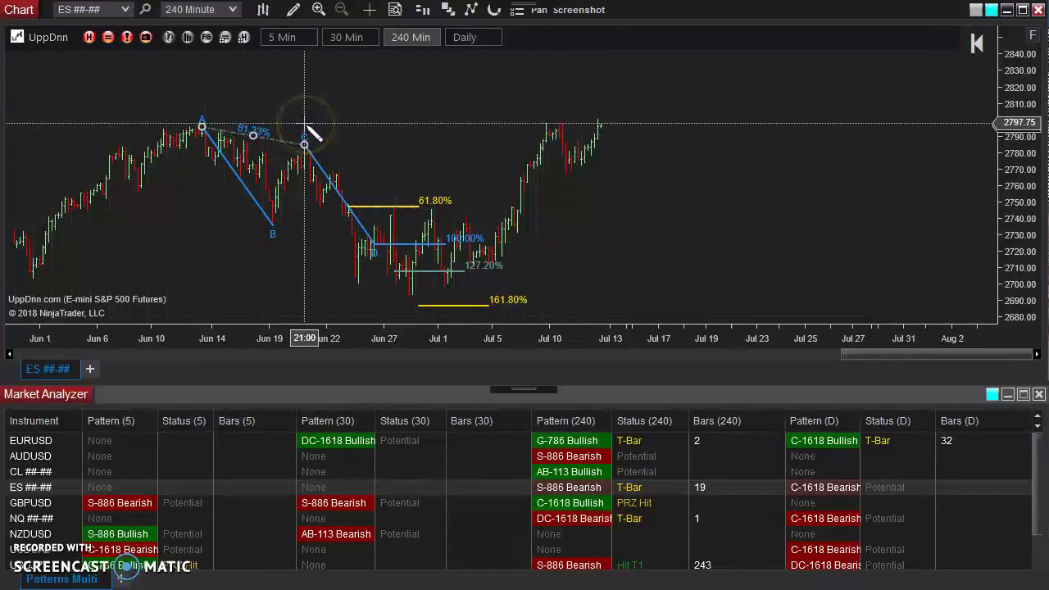
{"action": "left_click_drag", "start_coordinate": [306, 124], "coordinate": [203, 115]}
{"action": "left_click_drag", "start_coordinate": [304, 146], "coordinate": [291, 168]}
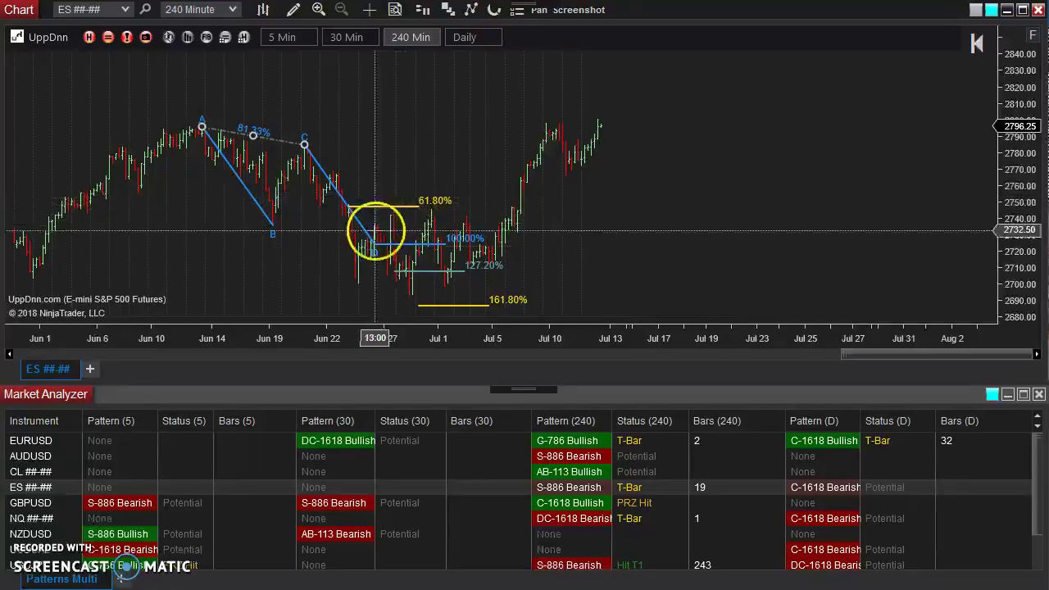
Turn off Snap to Bars and move point C near the Jun 20 high for 83.12% retracement
{"action": "right_click", "coordinate": [277, 141]}
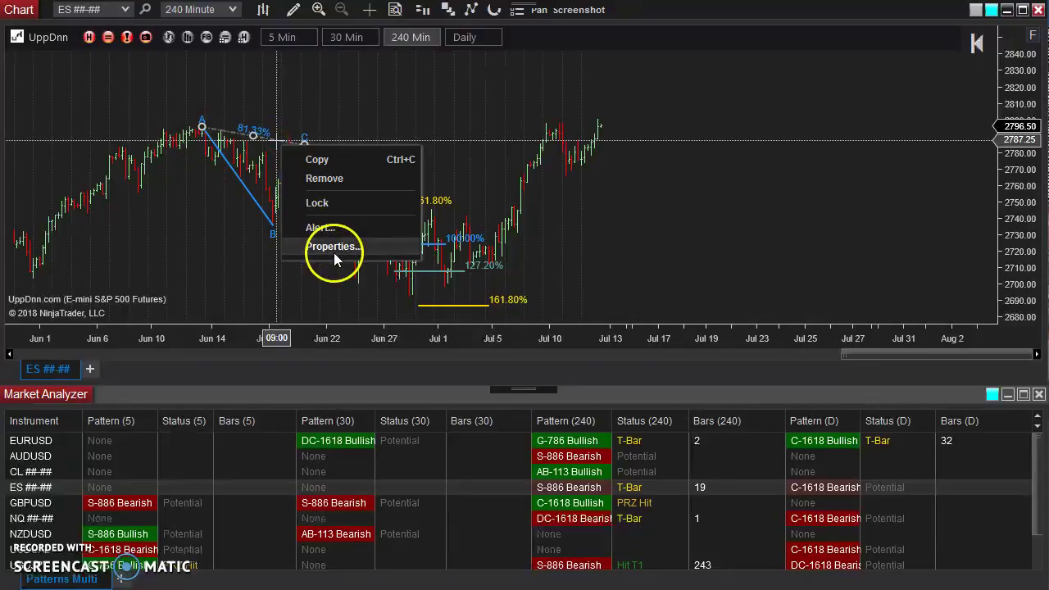
{"action": "left_click", "coordinate": [297, 117]}
{"action": "double_click", "coordinate": [277, 139]}
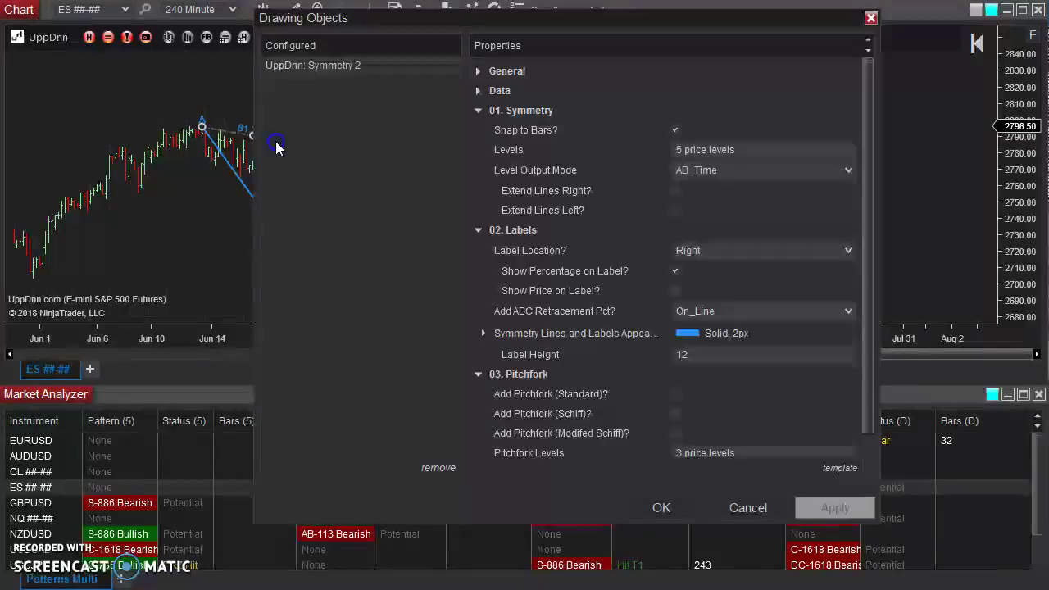
{"action": "mouse_move", "coordinate": [617, 29]}
{"action": "left_mouse_down"}
{"action": "mouse_move", "coordinate": [221, 51]}
{"action": "mouse_move", "coordinate": [235, 47]}
{"action": "left_mouse_up"}
{"action": "left_click_drag", "start_coordinate": [464, 182], "coordinate": [464, 151]}
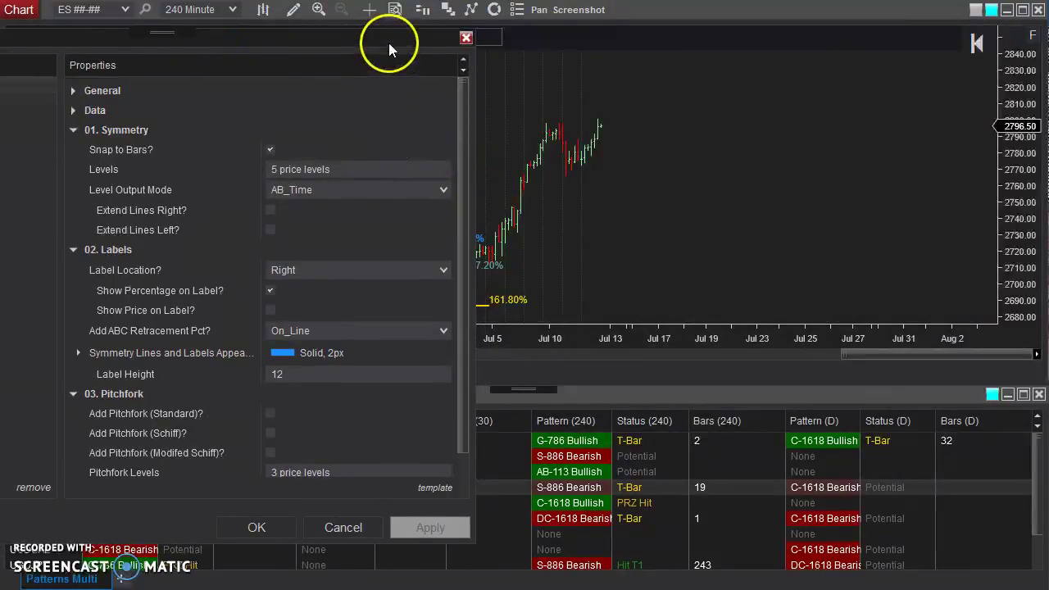
{"action": "left_click_drag", "start_coordinate": [389, 42], "coordinate": [341, 82]}
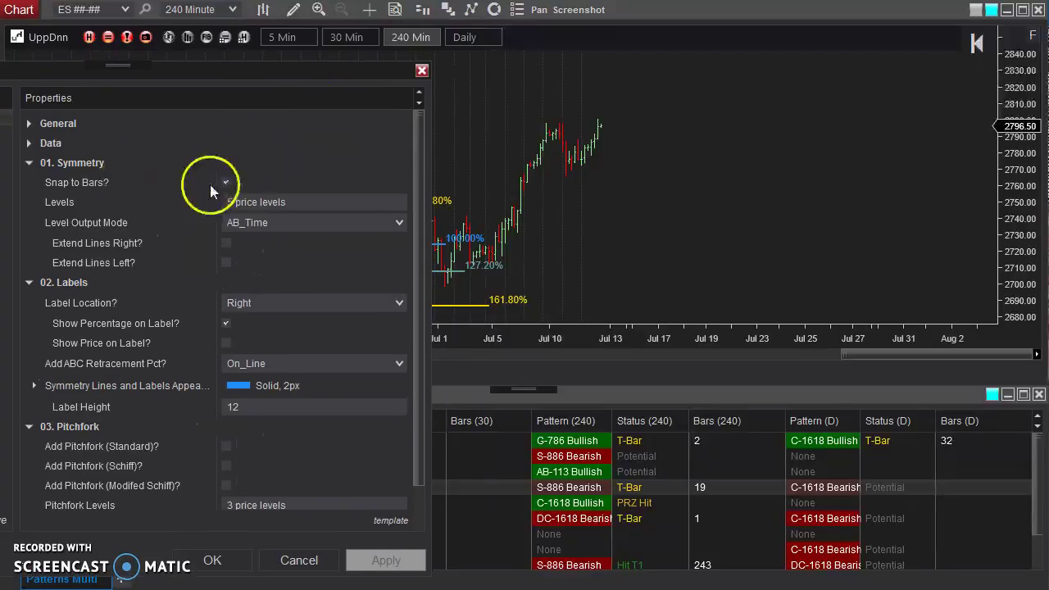
{"action": "left_click", "coordinate": [228, 182]}
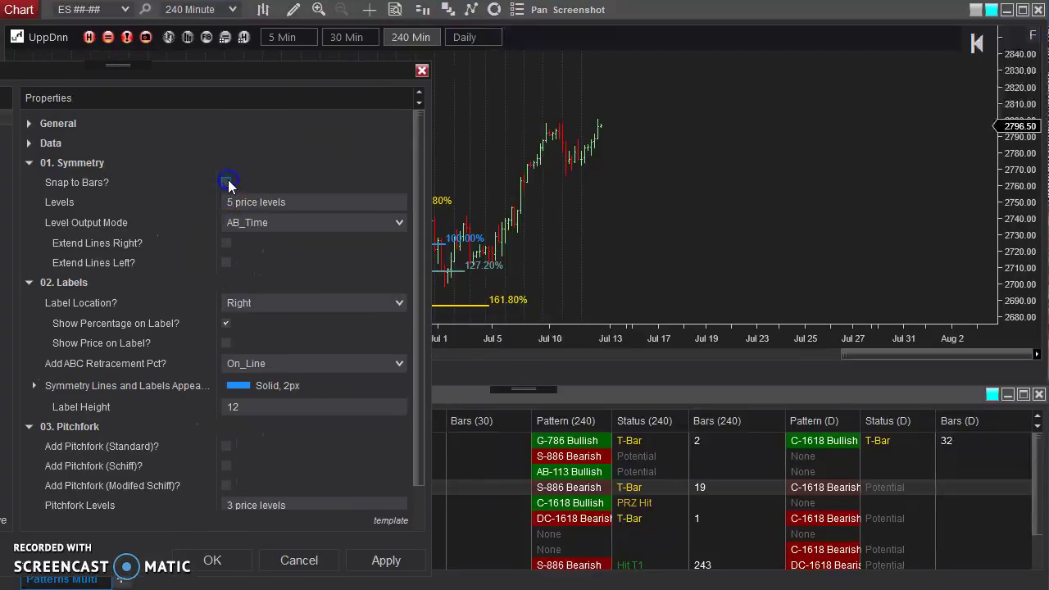
{"action": "left_click", "coordinate": [212, 559]}
{"action": "left_click_drag", "start_coordinate": [282, 141], "coordinate": [307, 143]}
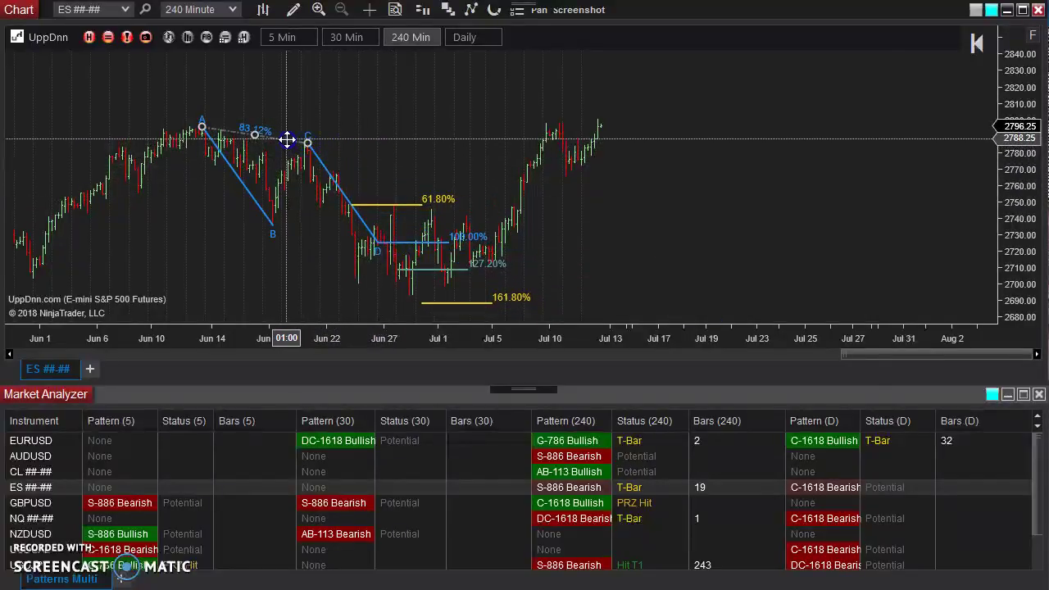
Reopen the pattern settings and turn Snap to Bars back on
{"action": "double_click", "coordinate": [286, 139]}
{"action": "left_click", "coordinate": [677, 132]}
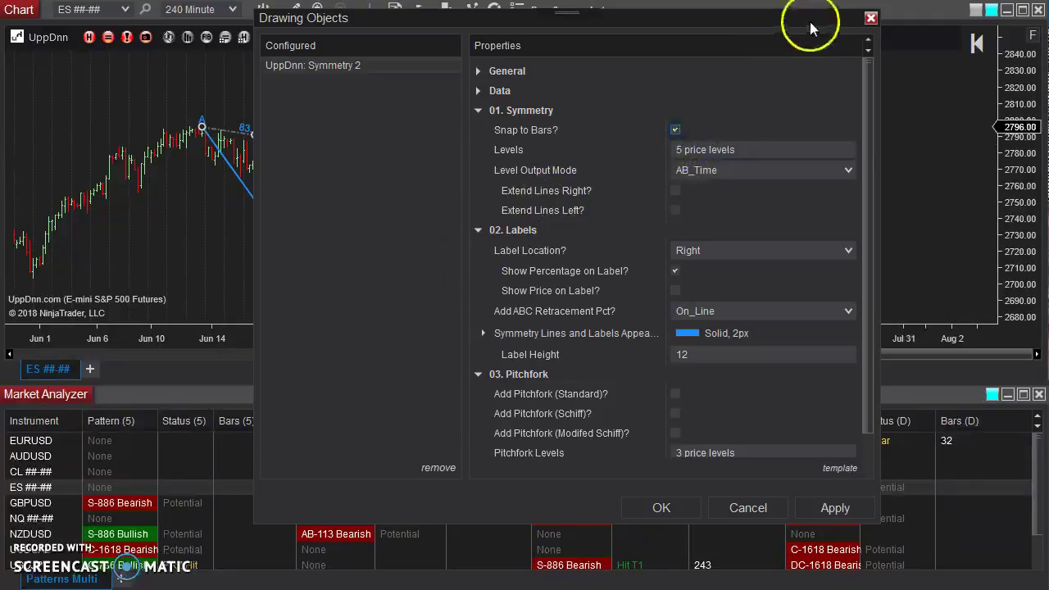
{"action": "mouse_move", "coordinate": [815, 23]}
{"action": "left_mouse_down"}
{"action": "mouse_move", "coordinate": [499, 73]}
{"action": "mouse_move", "coordinate": [279, 132]}
{"action": "mouse_move", "coordinate": [340, 158]}
{"action": "mouse_move", "coordinate": [340, 129]}
{"action": "left_mouse_up"}
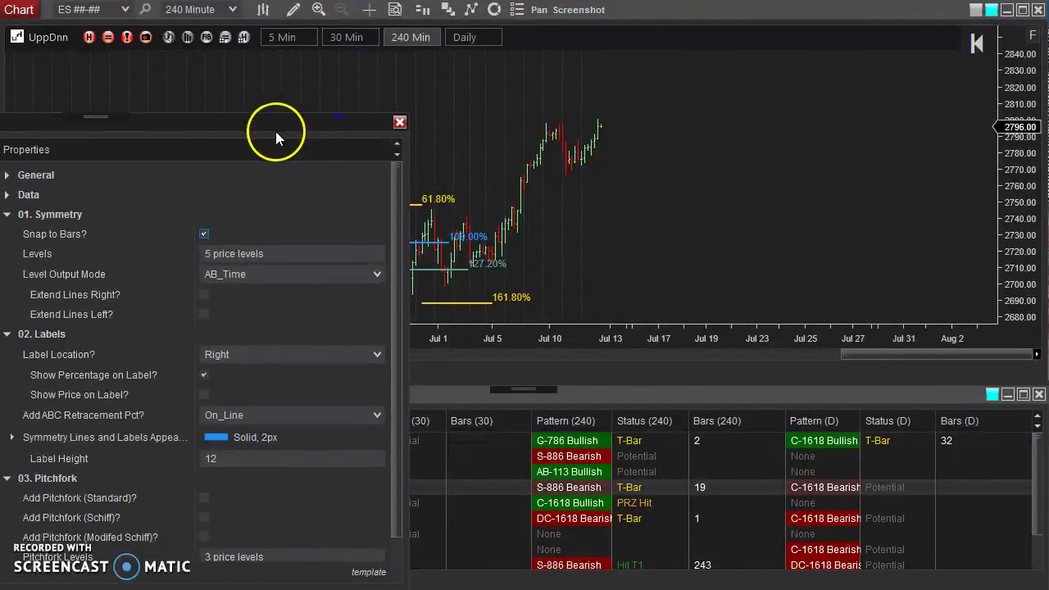
Review the 61.8%, 100%, 127.2%, 161.8% and 200% price levels, including the 61.8% line style
{"action": "mouse_move", "coordinate": [246, 258]}
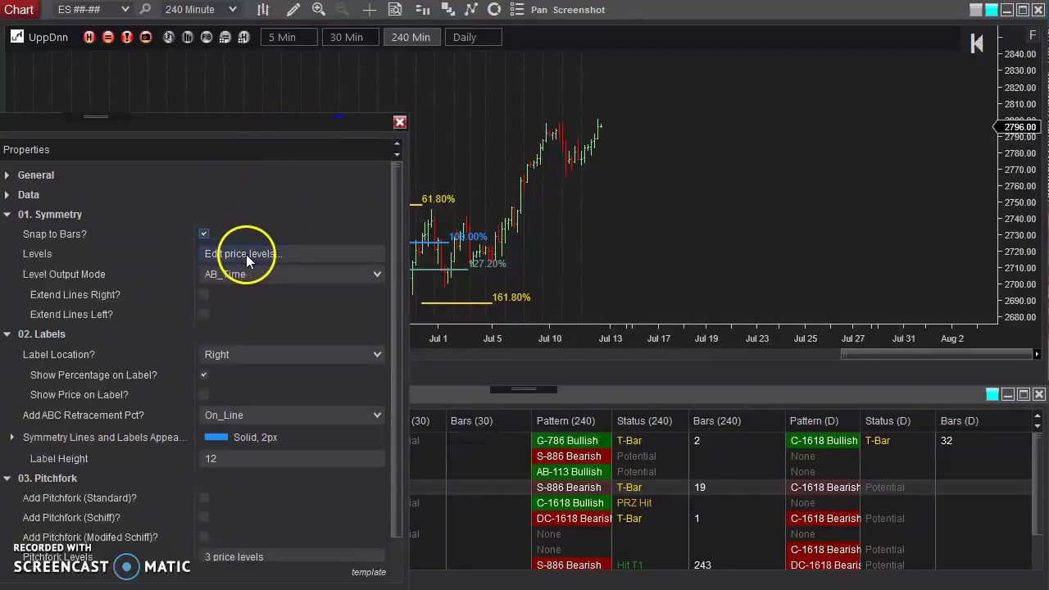
{"action": "left_click", "coordinate": [240, 254]}
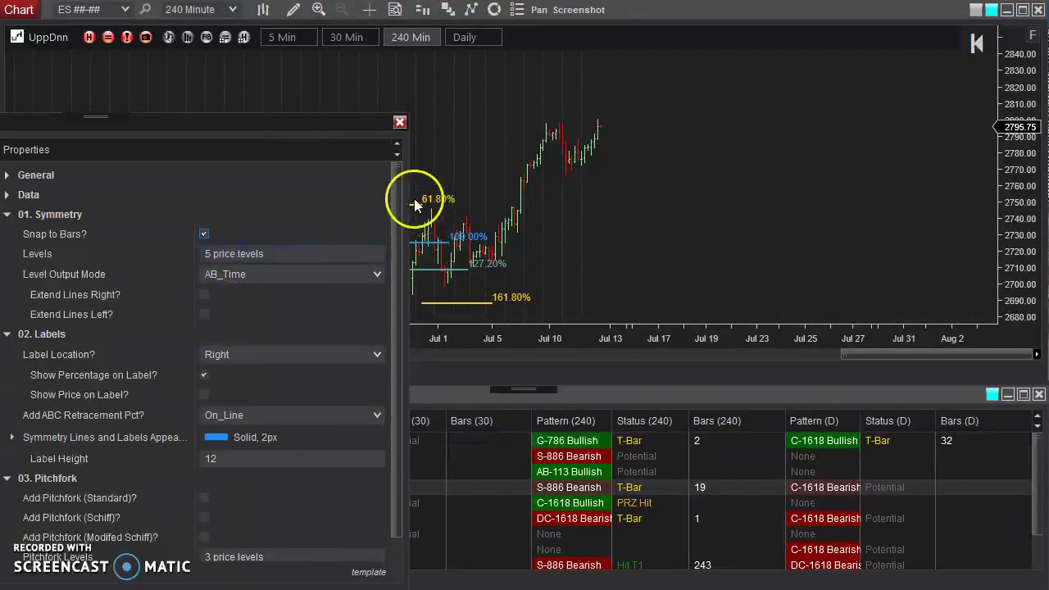
{"action": "left_click", "coordinate": [264, 253]}
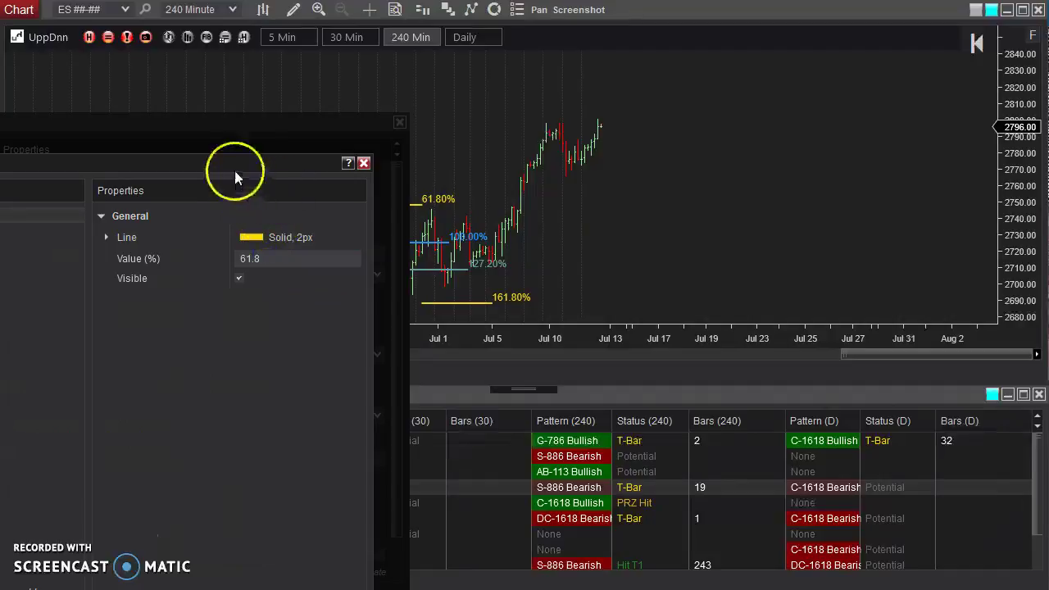
{"action": "left_click_drag", "start_coordinate": [233, 168], "coordinate": [373, 105]}
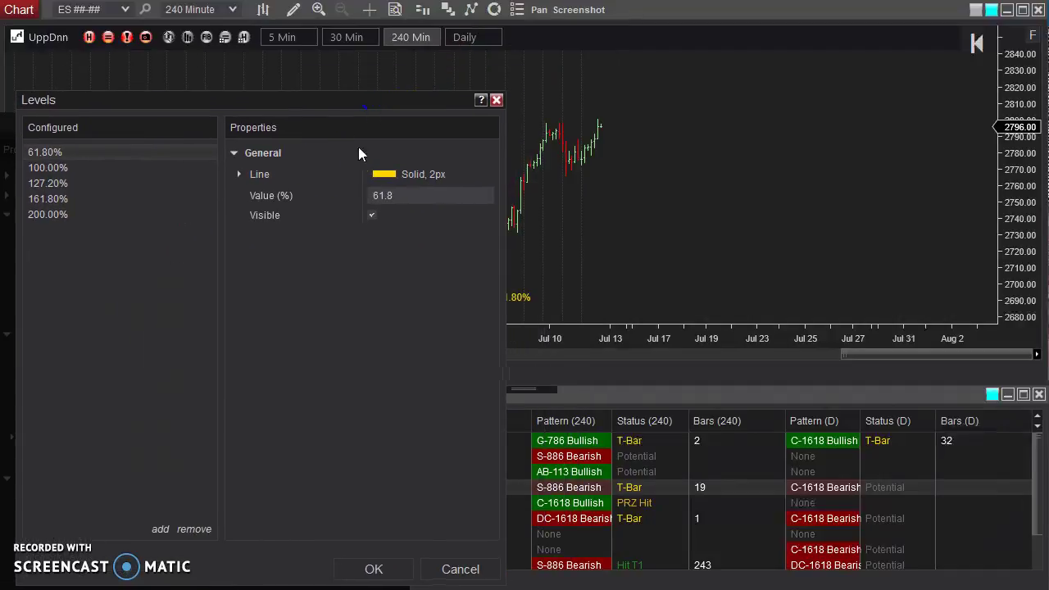
{"action": "left_click", "coordinate": [57, 168]}
{"action": "left_click", "coordinate": [56, 184]}
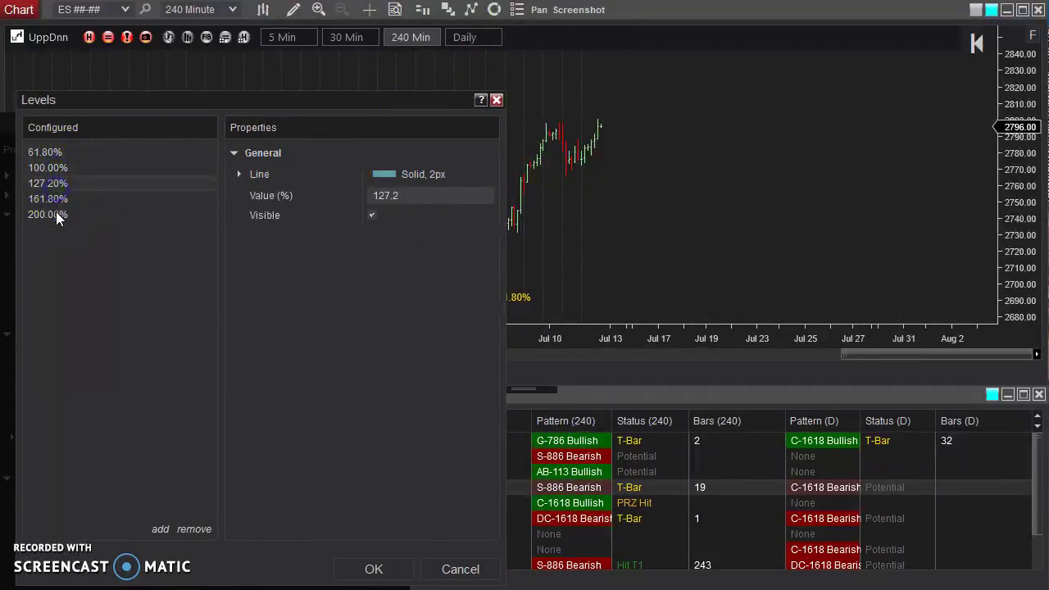
{"action": "left_click", "coordinate": [55, 215]}
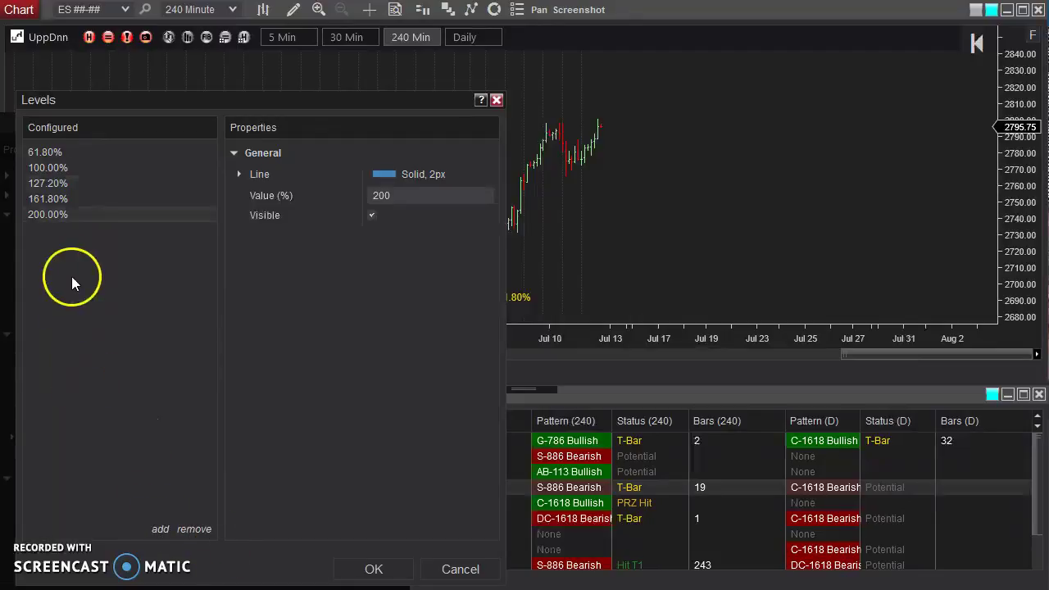
{"action": "left_click", "coordinate": [57, 154]}
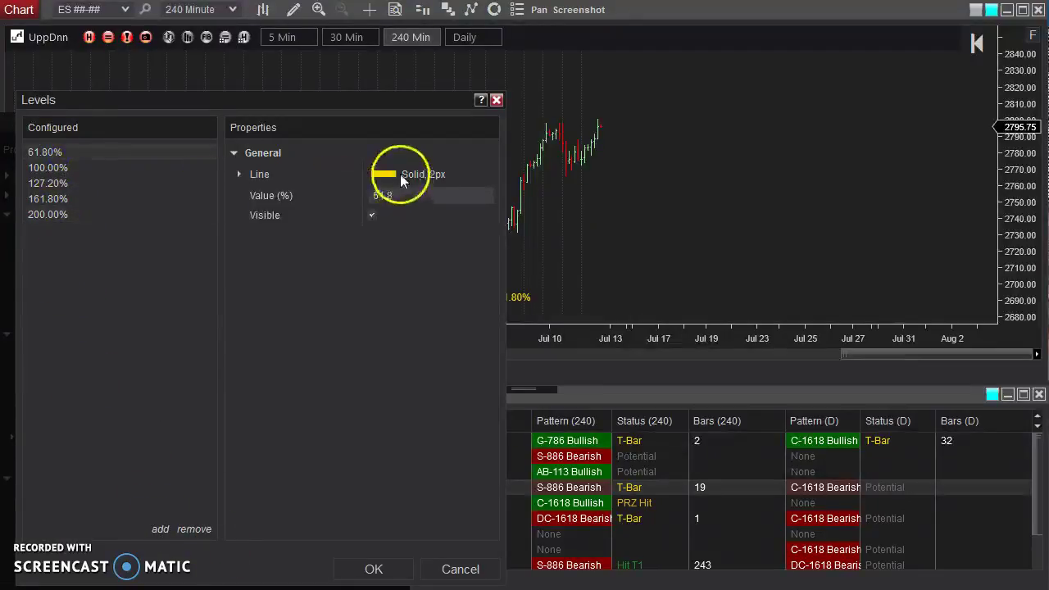
{"action": "left_click", "coordinate": [246, 177]}
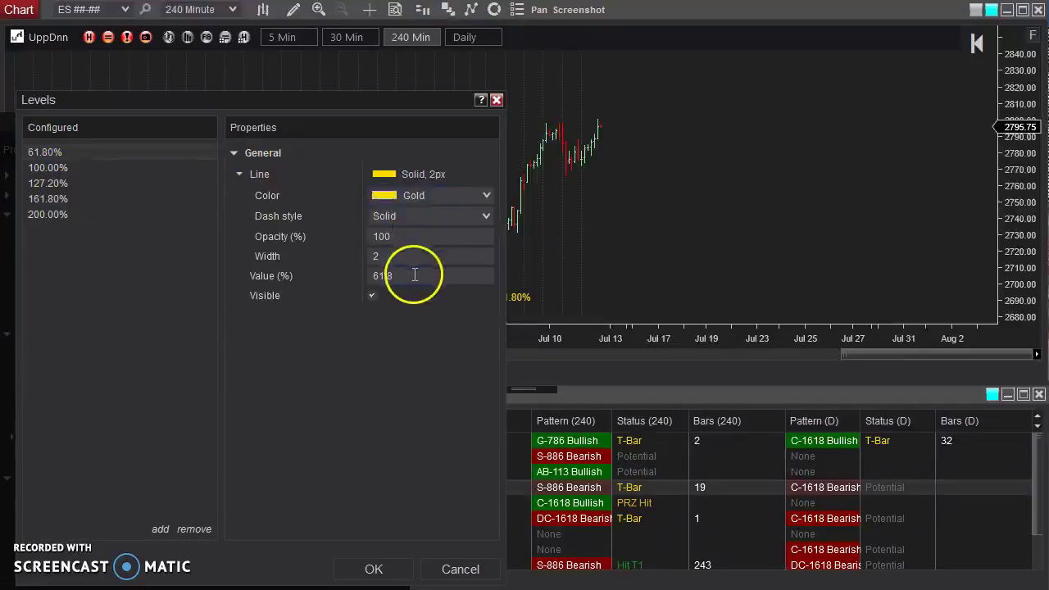
{"action": "left_click", "coordinate": [497, 99]}
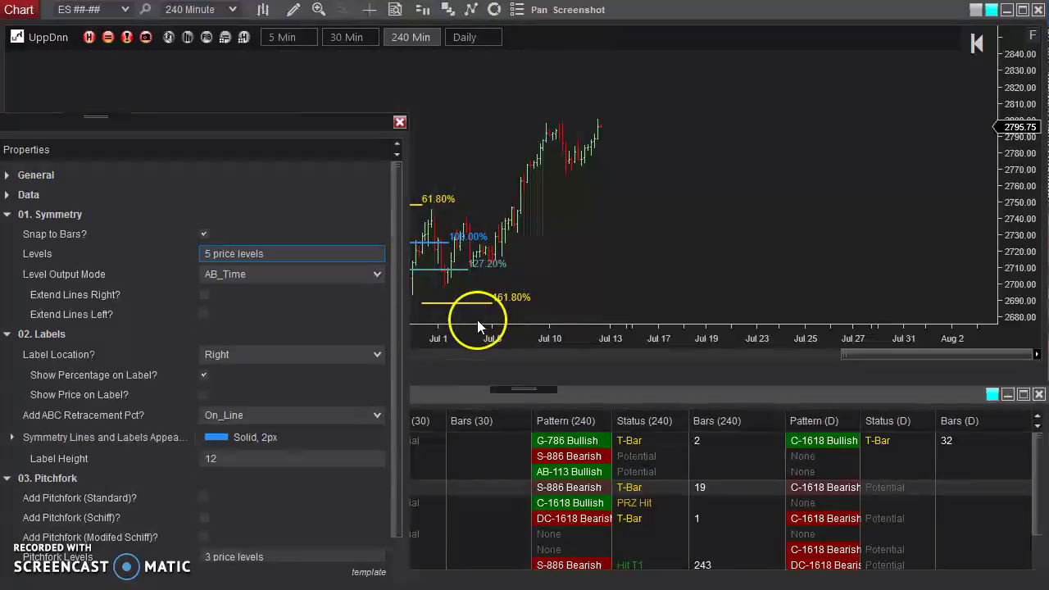
Close the settings, pan back to the earlier May–June bars, and reopen the pattern settings
{"action": "left_click", "coordinate": [400, 123]}
{"action": "left_click_drag", "start_coordinate": [393, 145], "coordinate": [732, 151]}
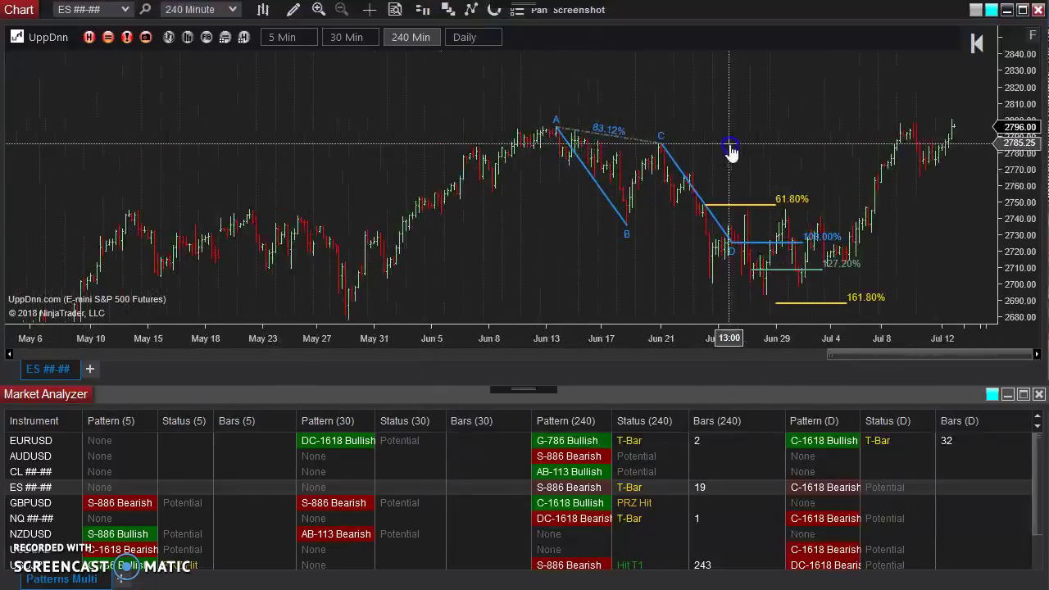
{"action": "double_click", "coordinate": [627, 140]}
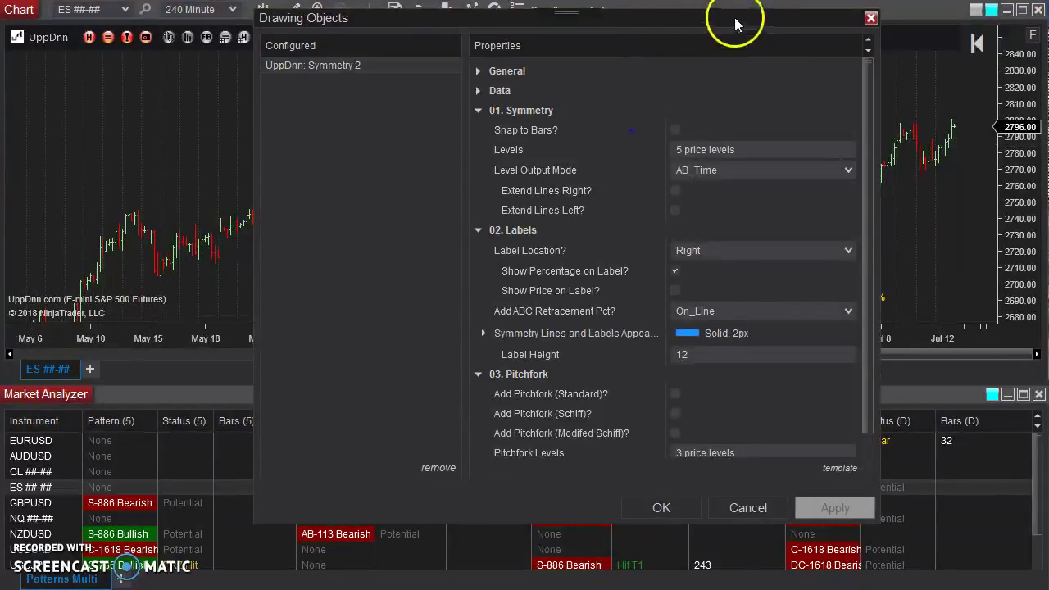
{"action": "mouse_move", "coordinate": [735, 25]}
{"action": "left_mouse_down"}
{"action": "mouse_move", "coordinate": [428, 89]}
{"action": "mouse_move", "coordinate": [377, 57]}
{"action": "left_mouse_up"}
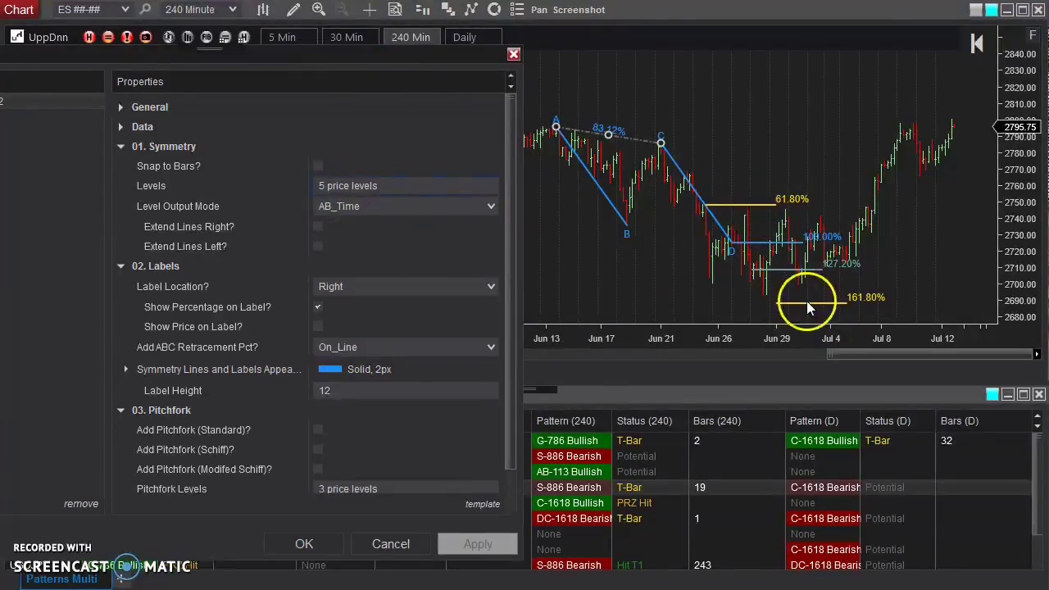
Make the 61.80% level invisible in the price level editor and apply it
{"action": "left_click", "coordinate": [385, 186]}
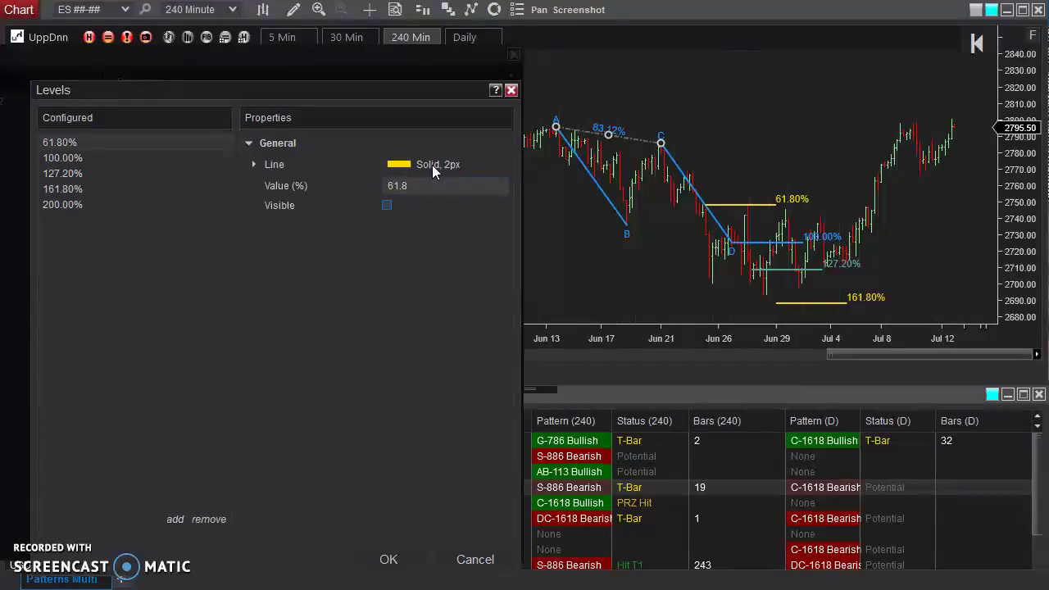
{"action": "left_click", "coordinate": [418, 382]}
{"action": "left_click", "coordinate": [395, 561]}
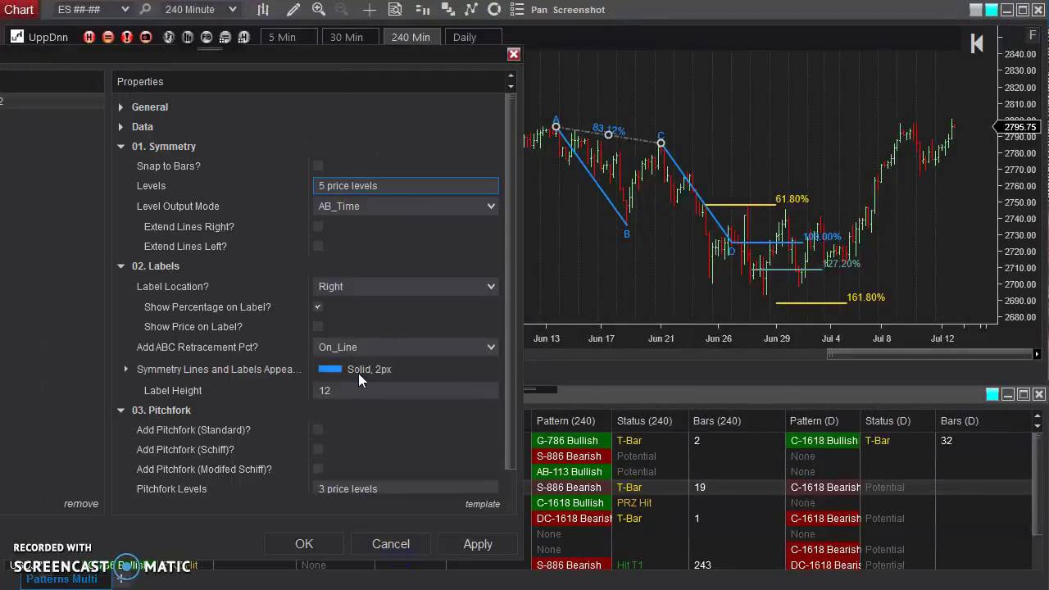
{"action": "left_click", "coordinate": [475, 543]}
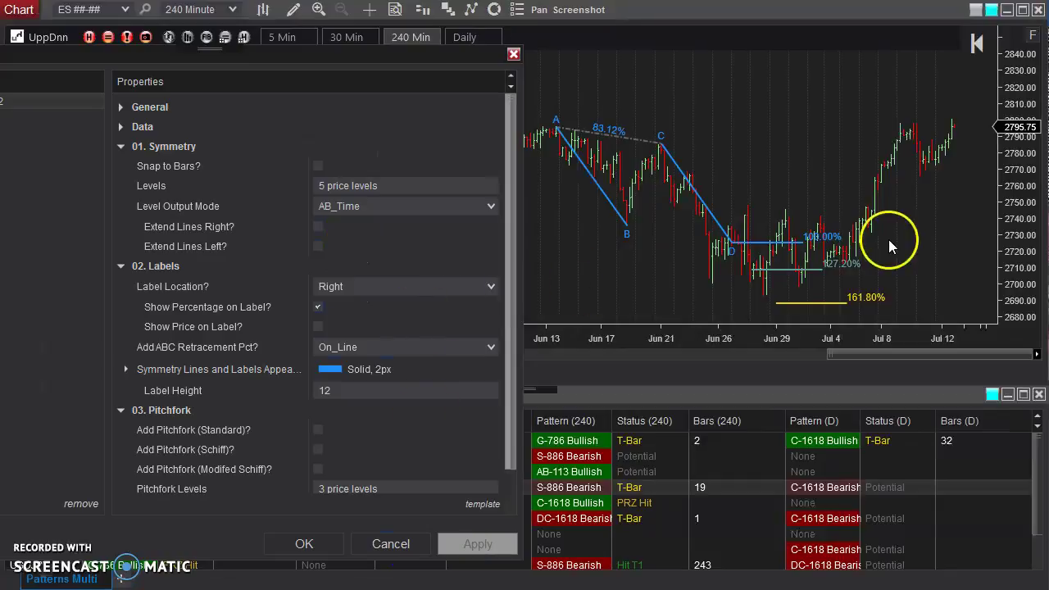
{"action": "left_click", "coordinate": [379, 185]}
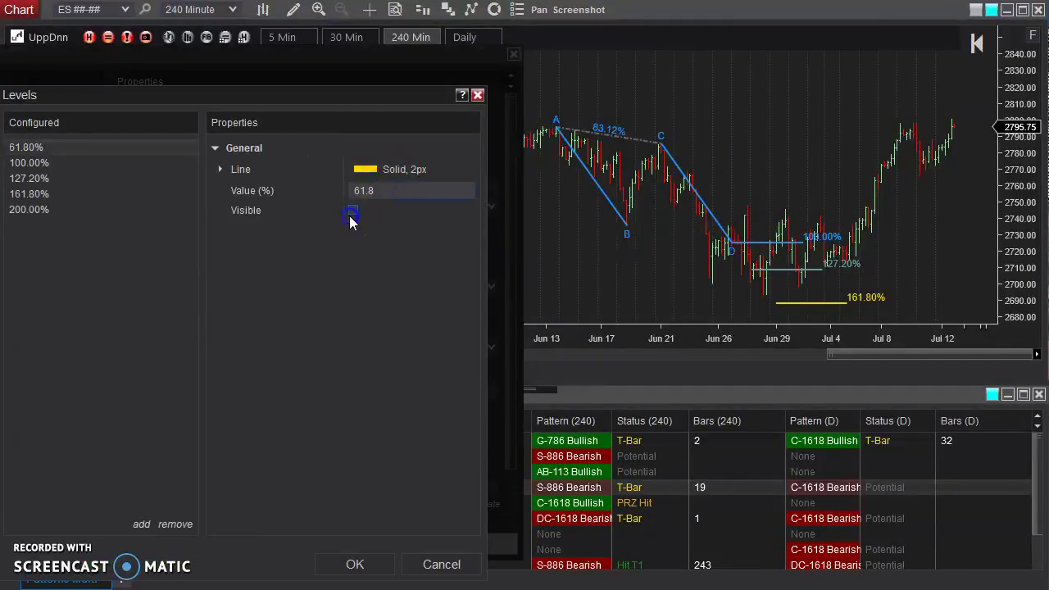
{"action": "left_click", "coordinate": [355, 562]}
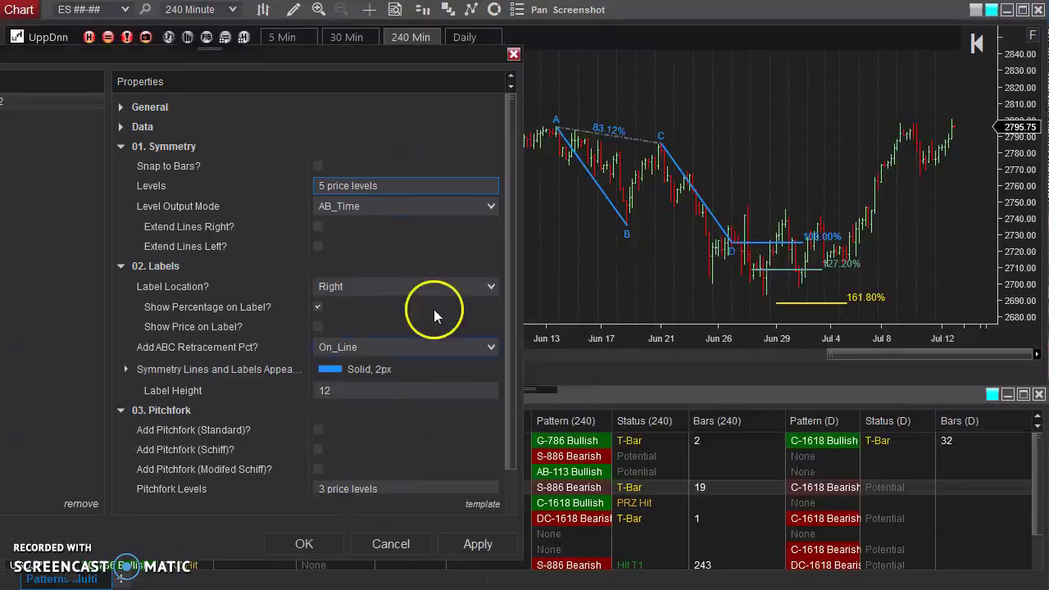
Look over the Level Output Mode choices and apply Block mode
{"action": "left_click", "coordinate": [362, 205]}
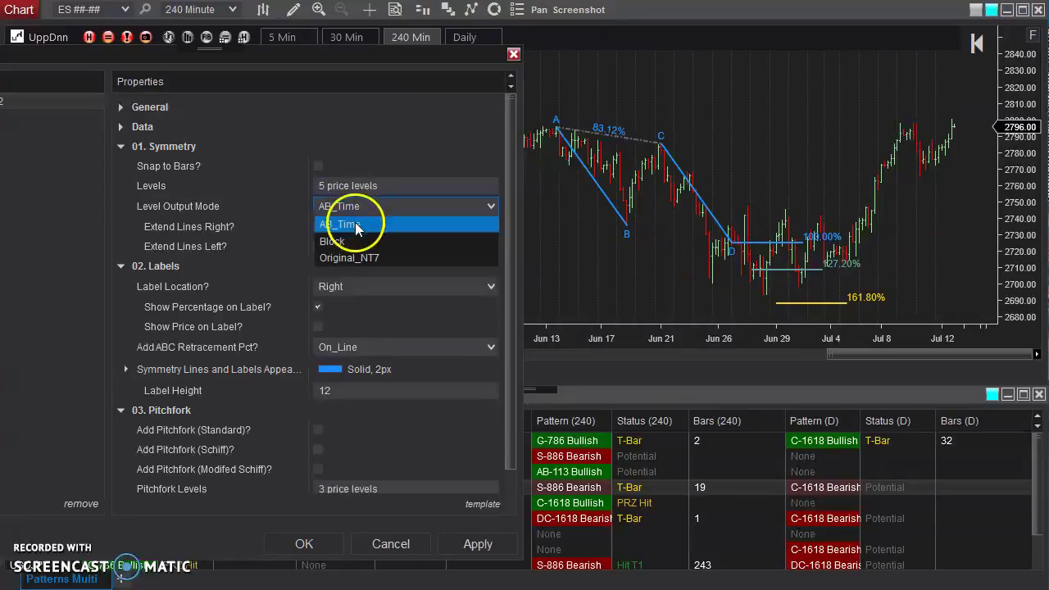
{"action": "left_click", "coordinate": [366, 211]}
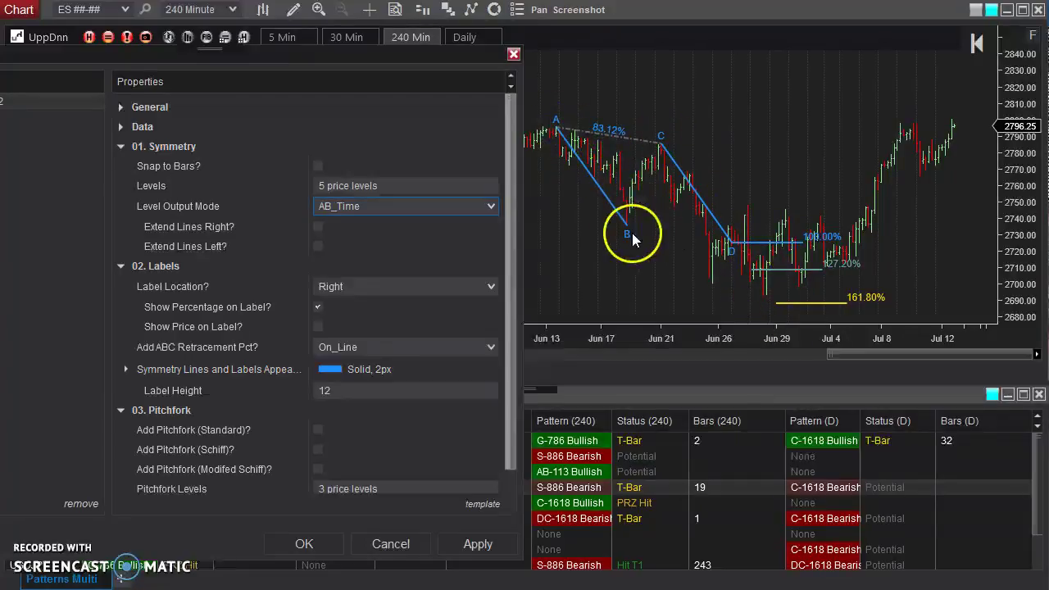
{"action": "left_click", "coordinate": [422, 206]}
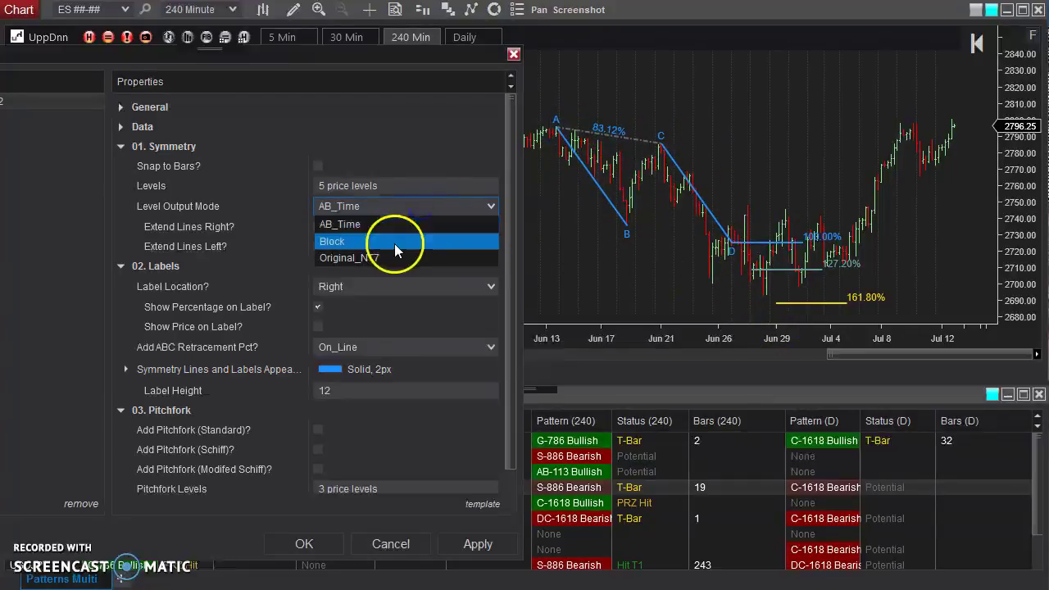
{"action": "left_click", "coordinate": [394, 241]}
{"action": "left_click", "coordinate": [466, 550]}
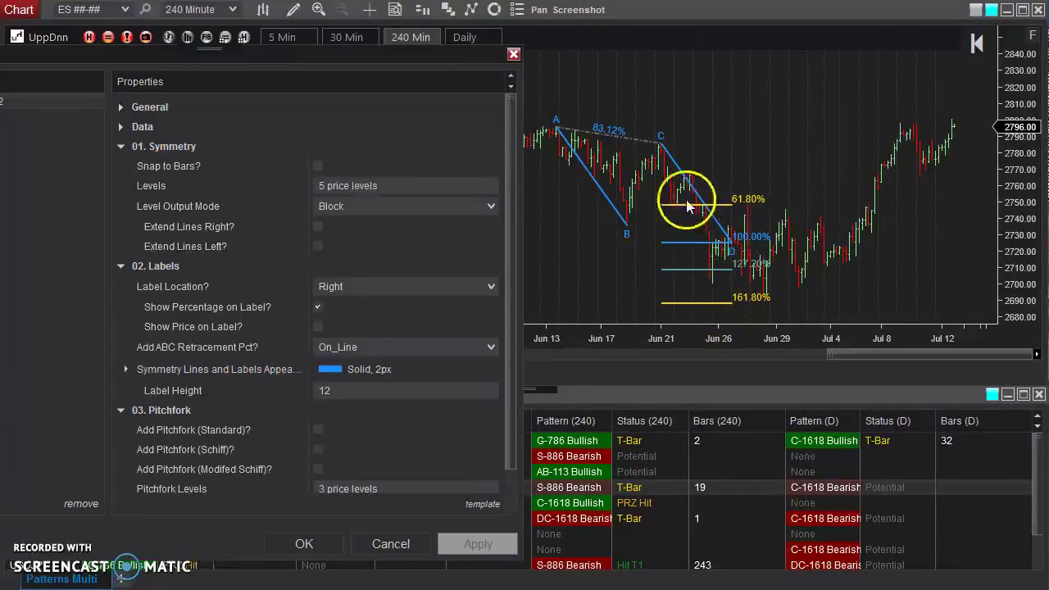
Apply Original_NT7 mode, then set Level Output Mode back to AB_Time
{"action": "left_click", "coordinate": [380, 209]}
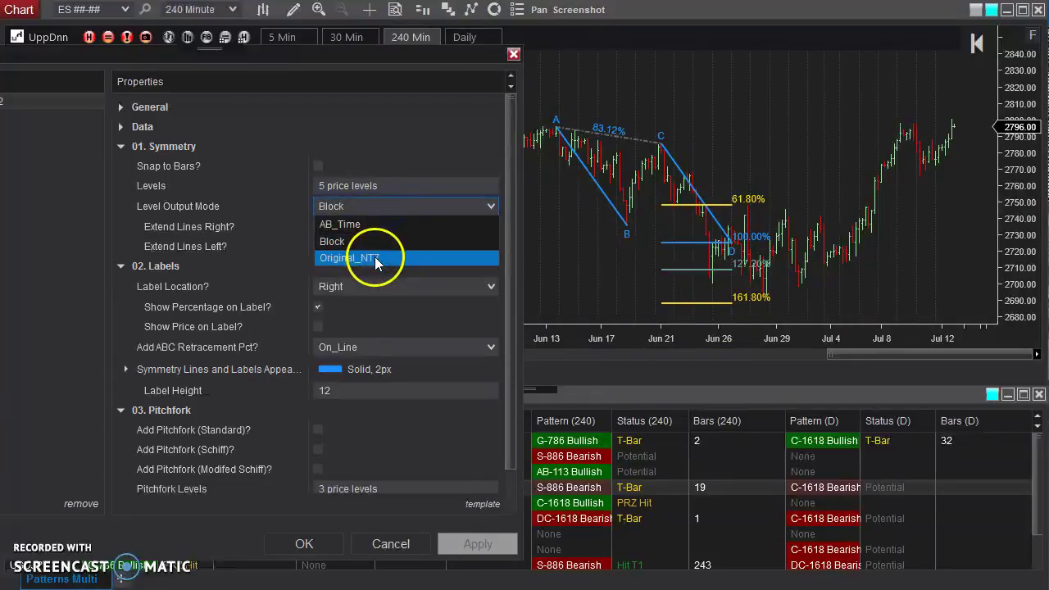
{"action": "left_click", "coordinate": [376, 259]}
{"action": "left_click", "coordinate": [479, 546]}
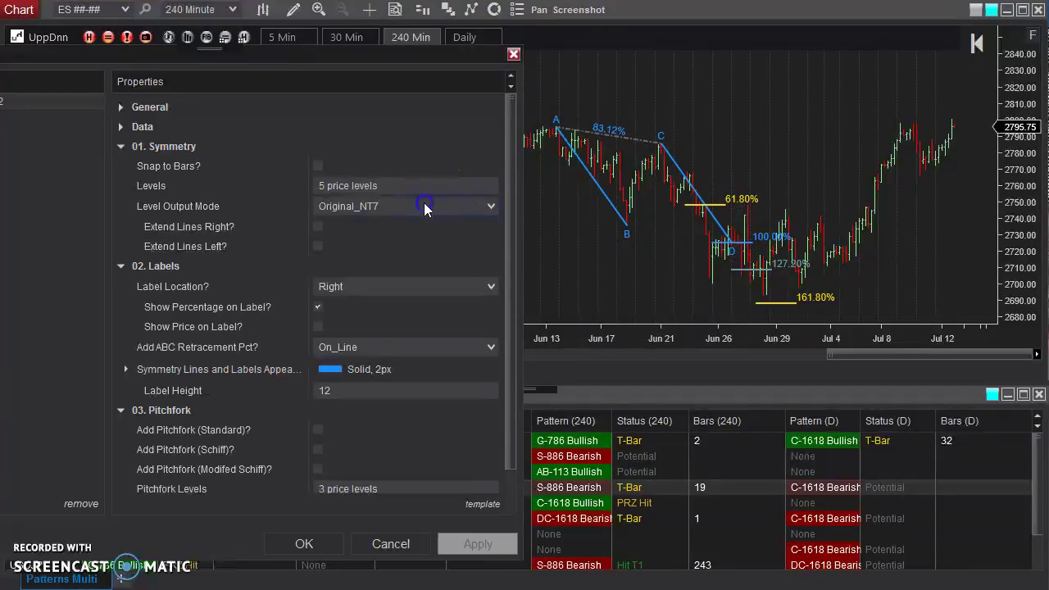
{"action": "left_click", "coordinate": [486, 206]}
{"action": "left_click", "coordinate": [380, 224]}
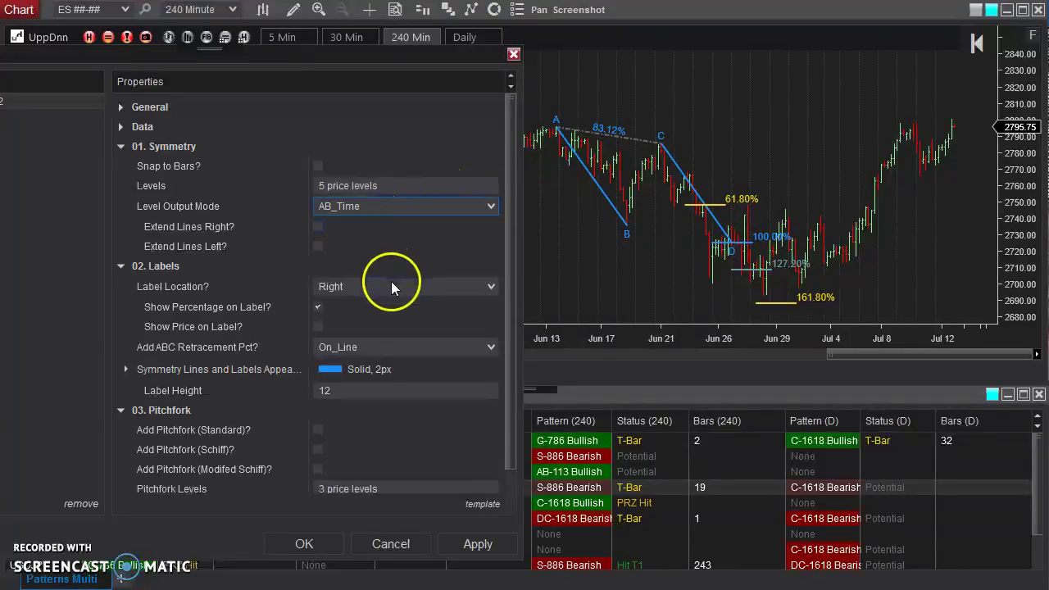
Apply AB_Time, try extending level lines right, then extend them left instead
{"action": "left_click", "coordinate": [477, 544]}
{"action": "left_click", "coordinate": [318, 228]}
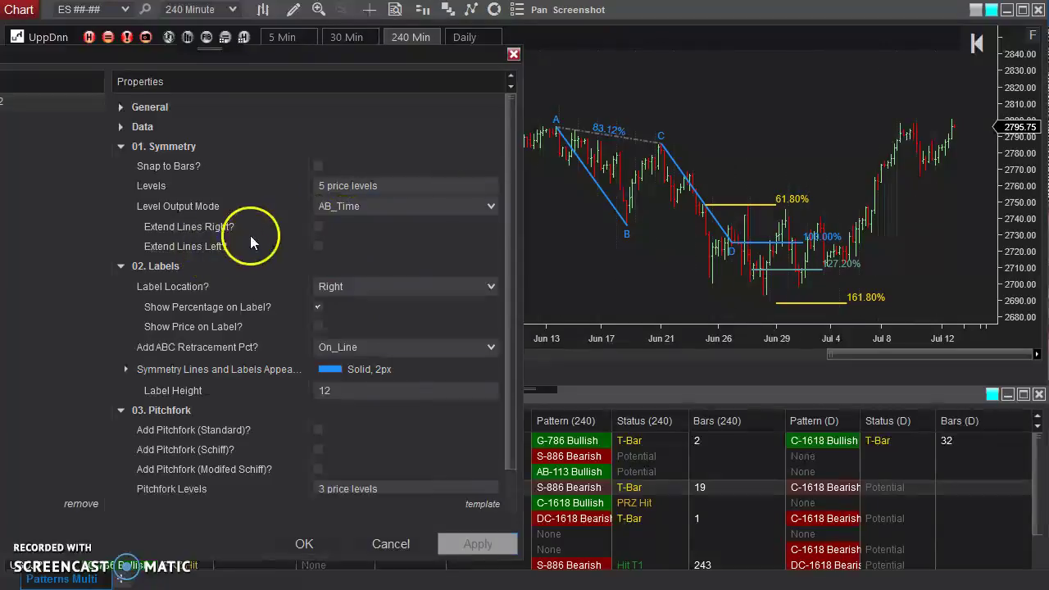
{"action": "left_click", "coordinate": [478, 544]}
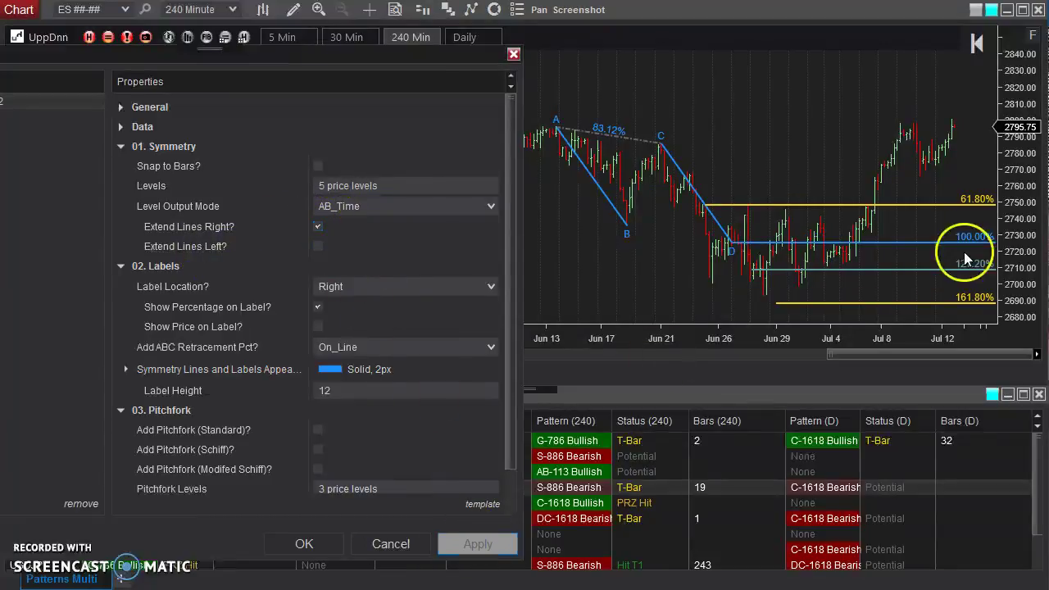
{"action": "left_click", "coordinate": [317, 227]}
{"action": "left_click", "coordinate": [317, 245]}
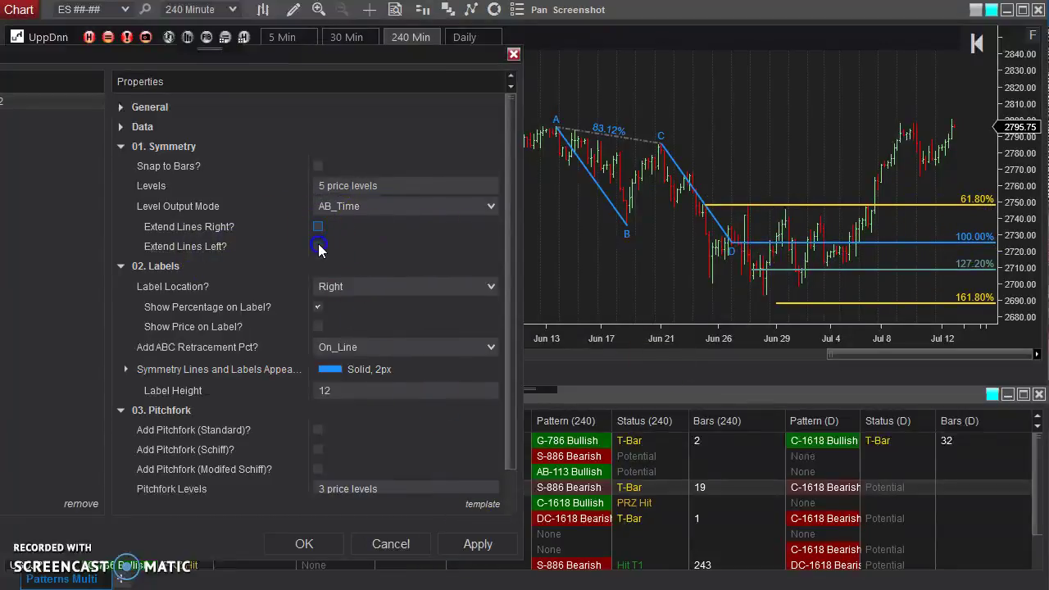
{"action": "left_click", "coordinate": [459, 544]}
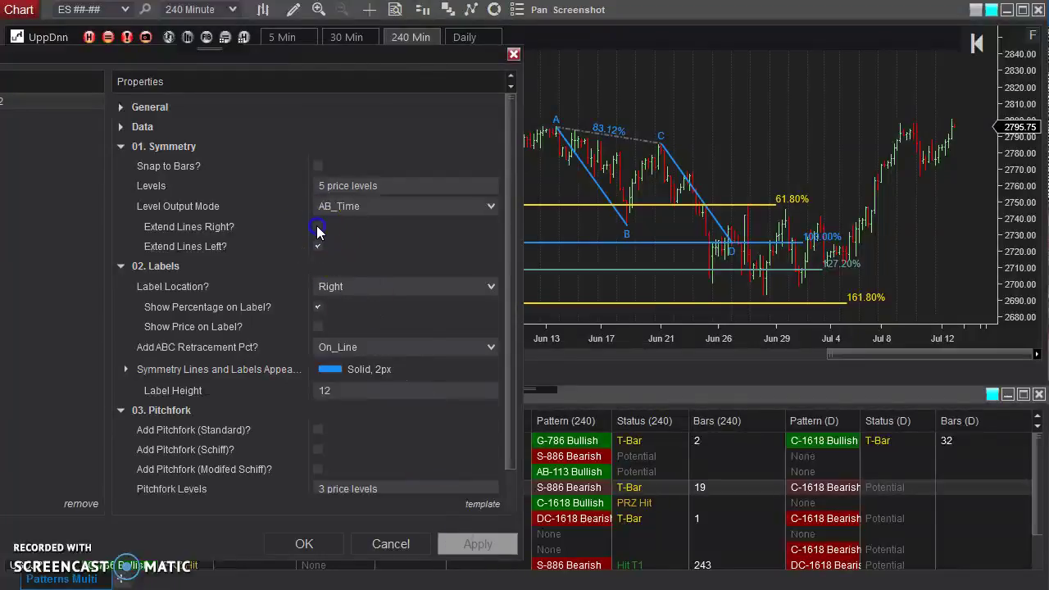
Turn off both Extend Lines Left and Extend Lines Right and apply
{"action": "left_click", "coordinate": [317, 227]}
{"action": "left_click", "coordinate": [478, 544]}
{"action": "left_click", "coordinate": [317, 246]}
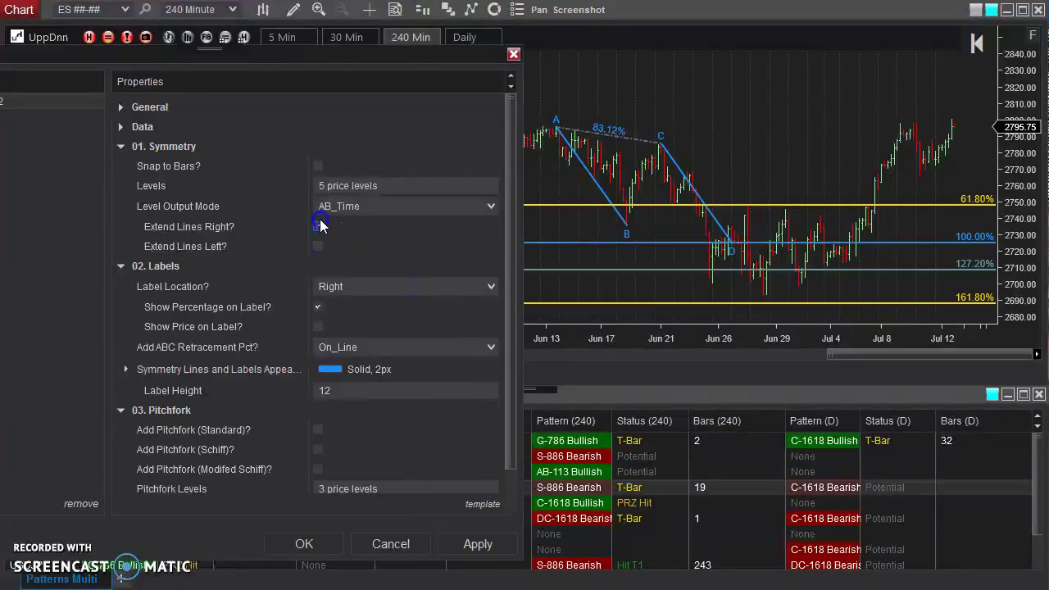
{"action": "left_click", "coordinate": [317, 227]}
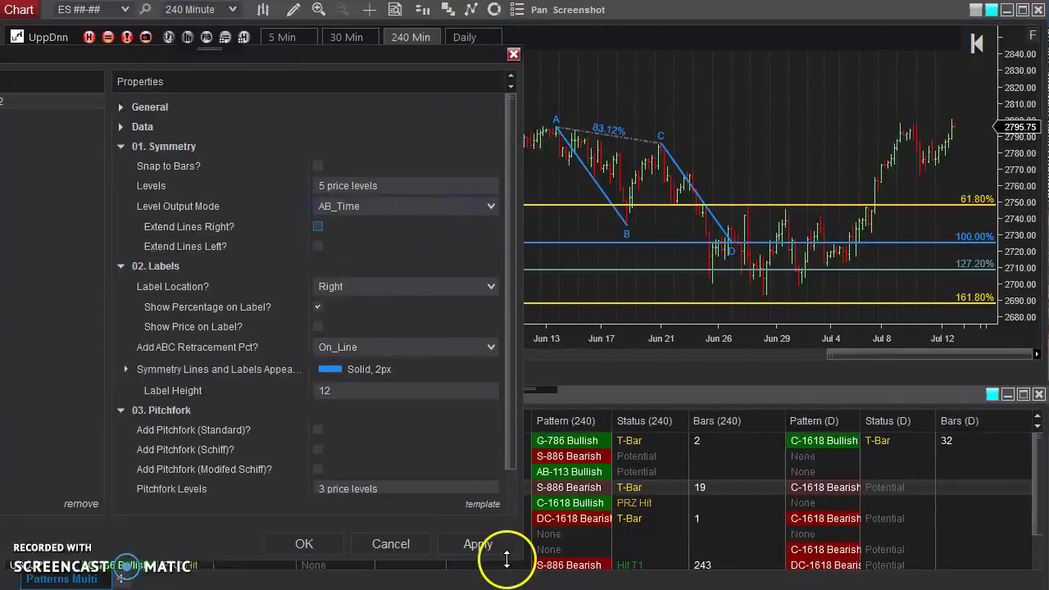
{"action": "left_click", "coordinate": [484, 546]}
Try Label Location Left, then set it back to Right
{"action": "left_click", "coordinate": [398, 287]}
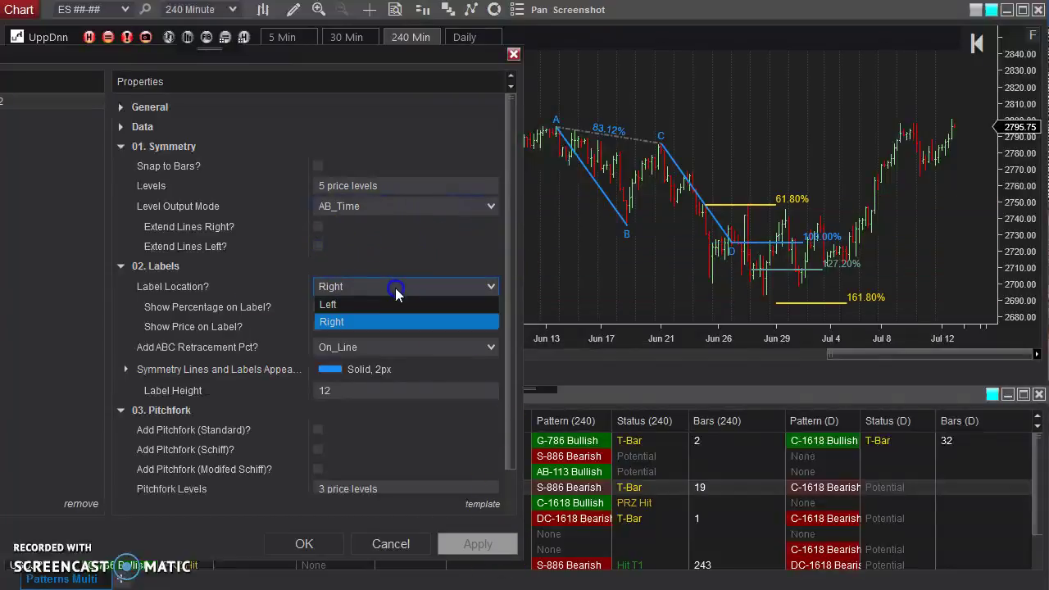
{"action": "left_click", "coordinate": [351, 305]}
{"action": "left_click", "coordinate": [483, 544]}
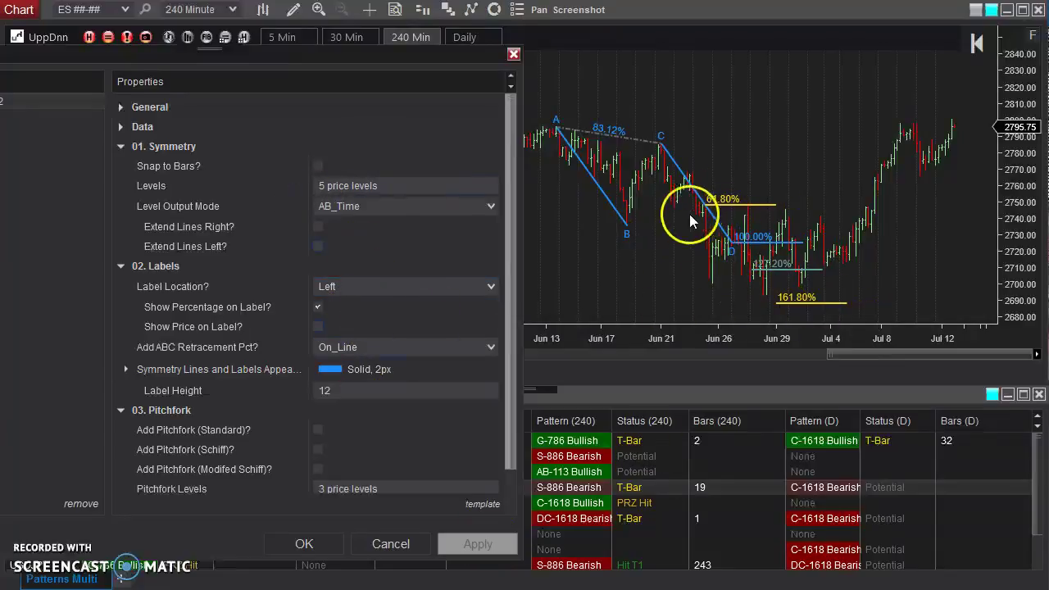
{"action": "left_click", "coordinate": [343, 286]}
{"action": "left_click", "coordinate": [341, 321]}
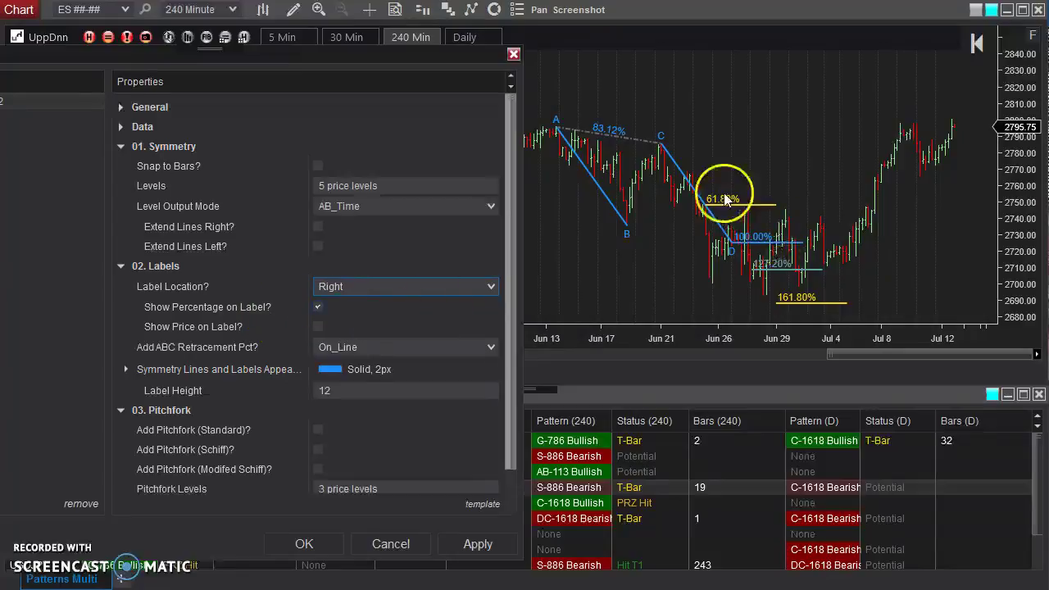
Hide percentages on level labels, then tick Show Percentage on Label? again
{"action": "left_click", "coordinate": [319, 310]}
{"action": "left_click", "coordinate": [478, 544]}
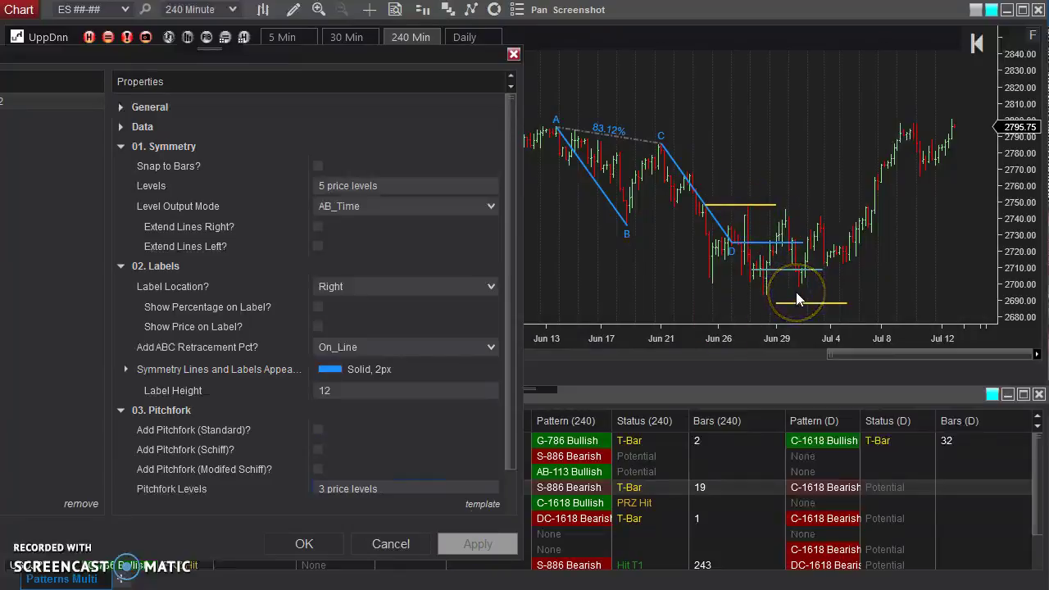
{"action": "left_click", "coordinate": [764, 219]}
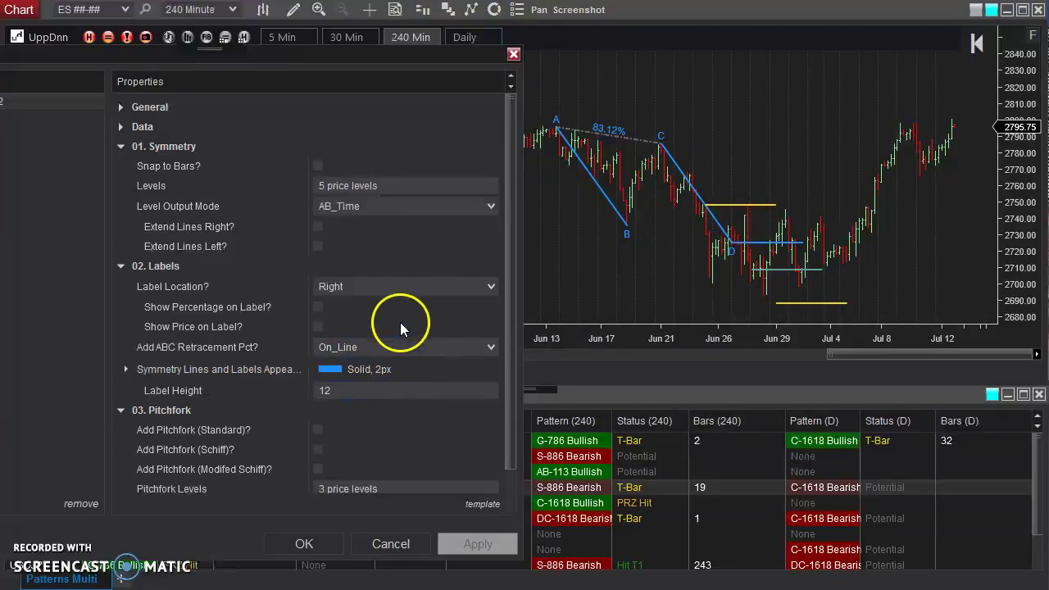
{"action": "left_click", "coordinate": [318, 306]}
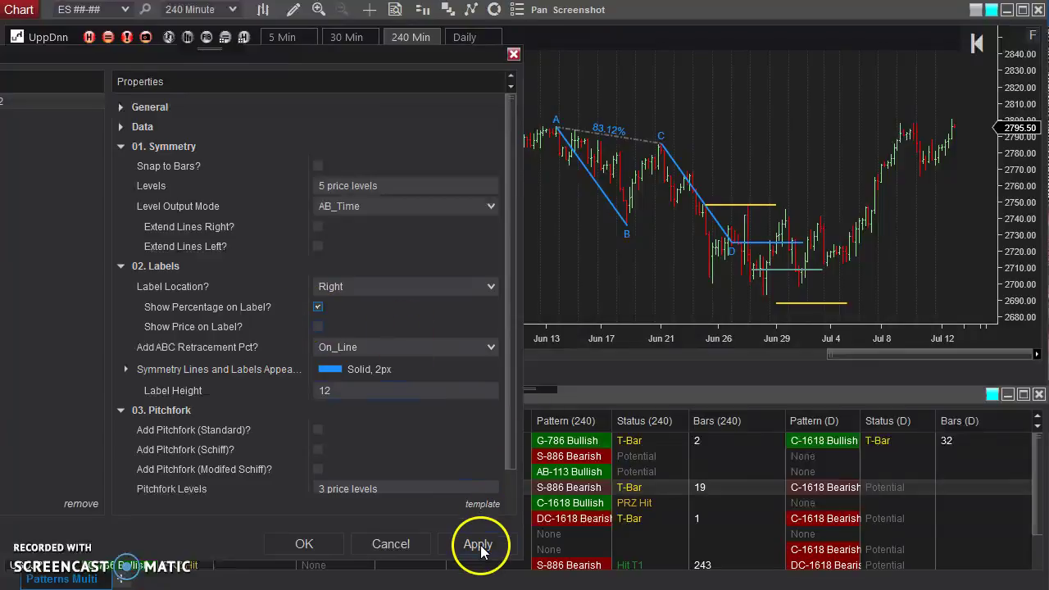
Apply percentage labels, briefly add prices to them, then remove the prices again
{"action": "left_click", "coordinate": [478, 544]}
{"action": "left_click", "coordinate": [318, 326]}
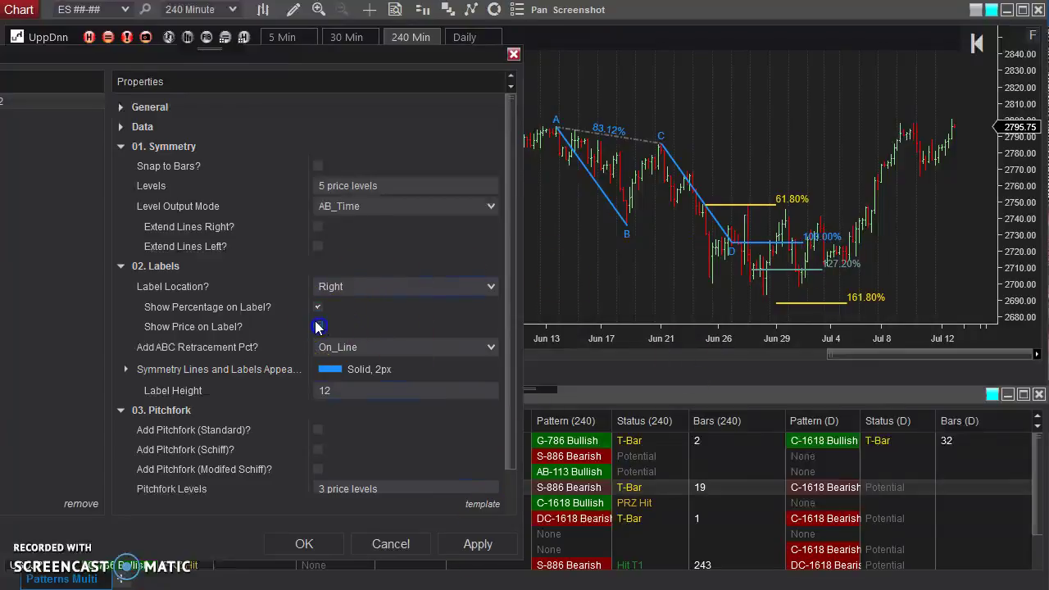
{"action": "left_click", "coordinate": [467, 547]}
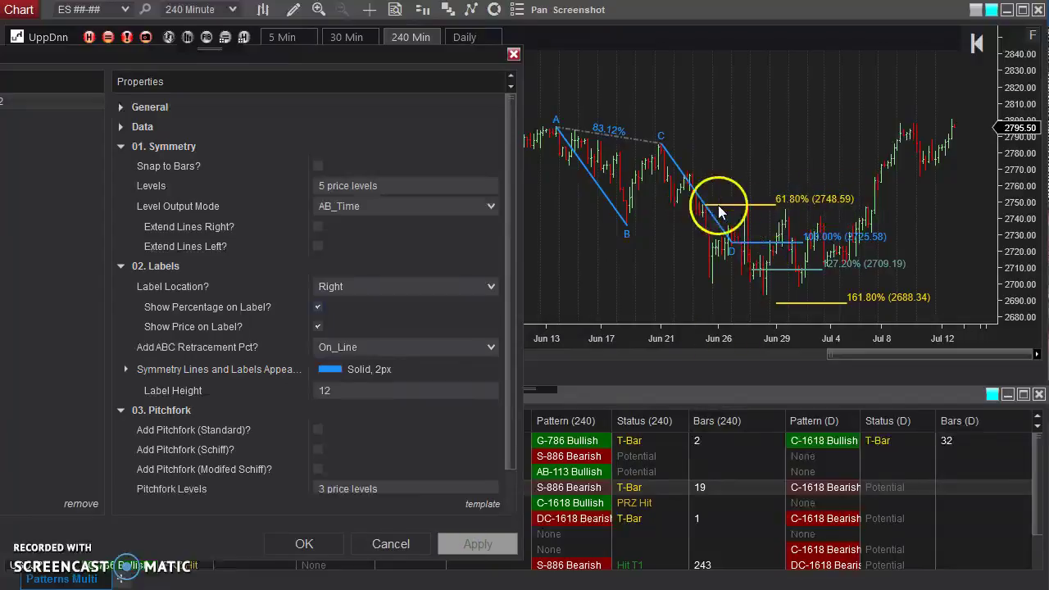
{"action": "left_click", "coordinate": [318, 326]}
{"action": "left_click", "coordinate": [475, 544]}
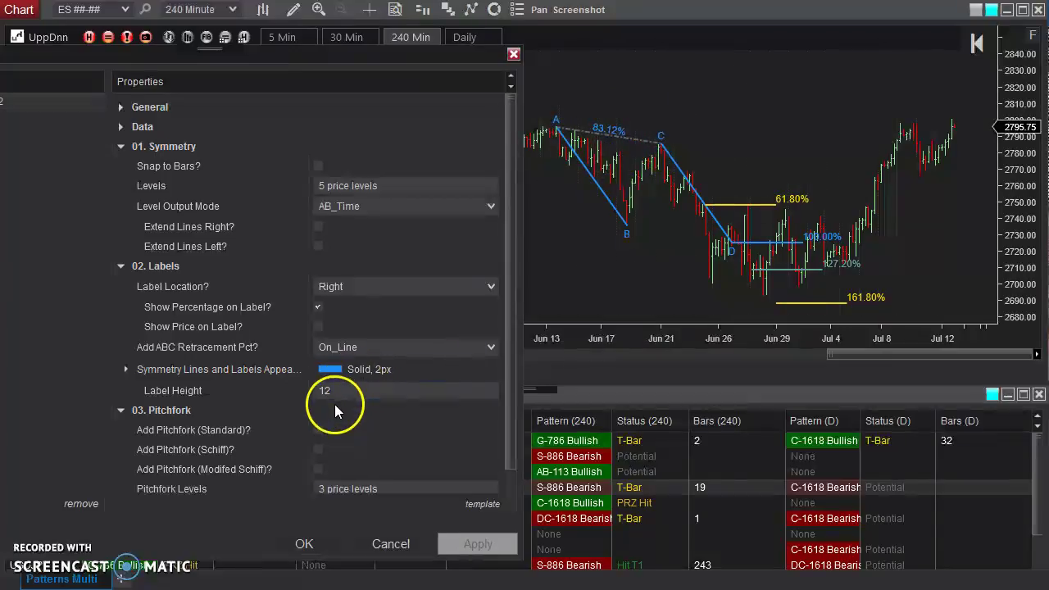
Try the ABC retracement on the C label, then return it to On_Line
{"action": "left_click", "coordinate": [390, 347]}
{"action": "left_click", "coordinate": [381, 398]}
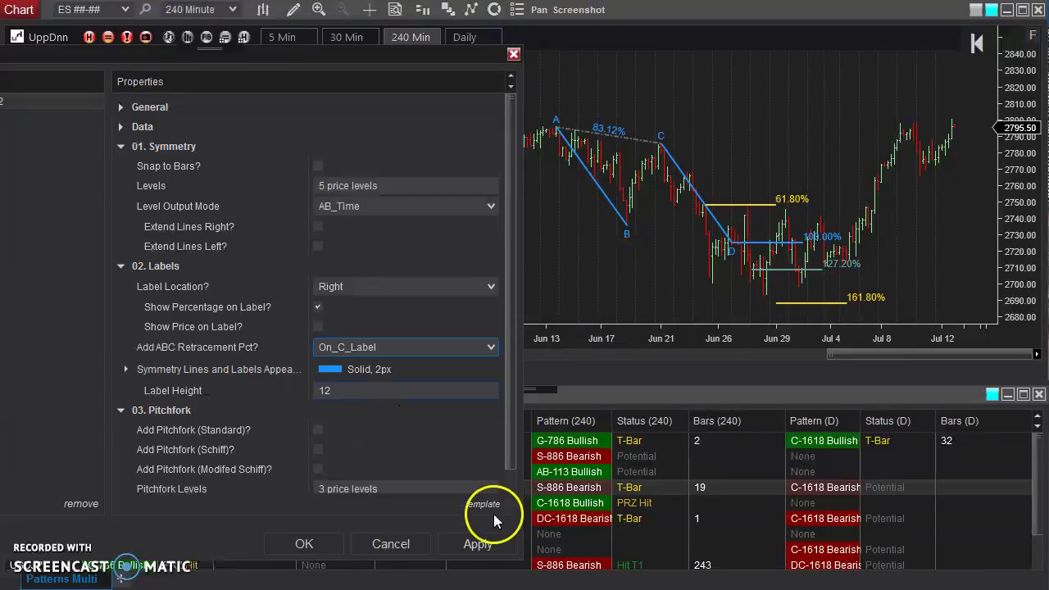
{"action": "left_click", "coordinate": [479, 544]}
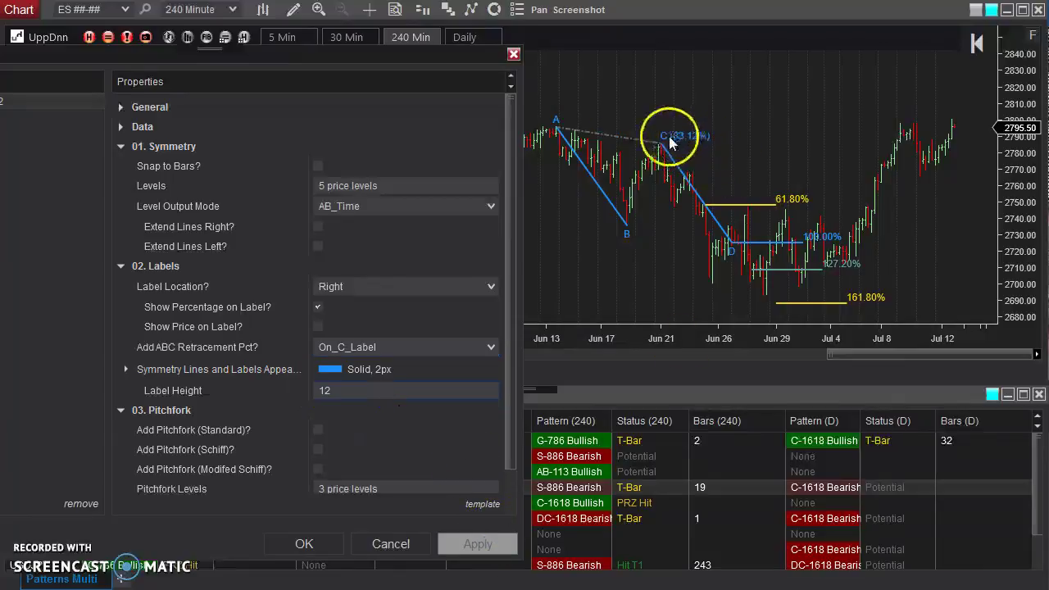
{"action": "left_click", "coordinate": [395, 348]}
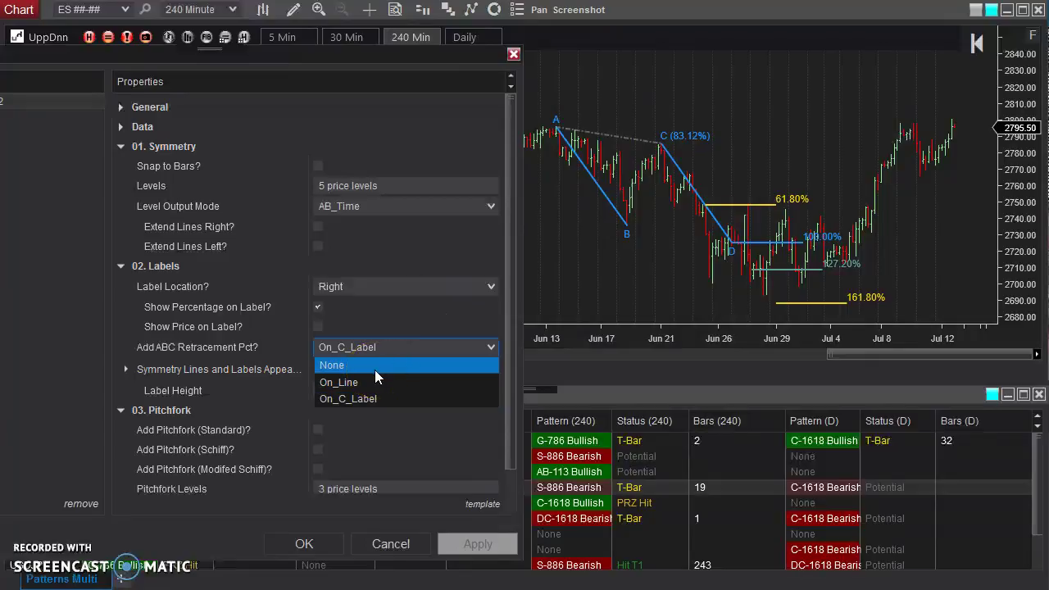
{"action": "left_click", "coordinate": [375, 380]}
{"action": "left_click", "coordinate": [480, 545]}
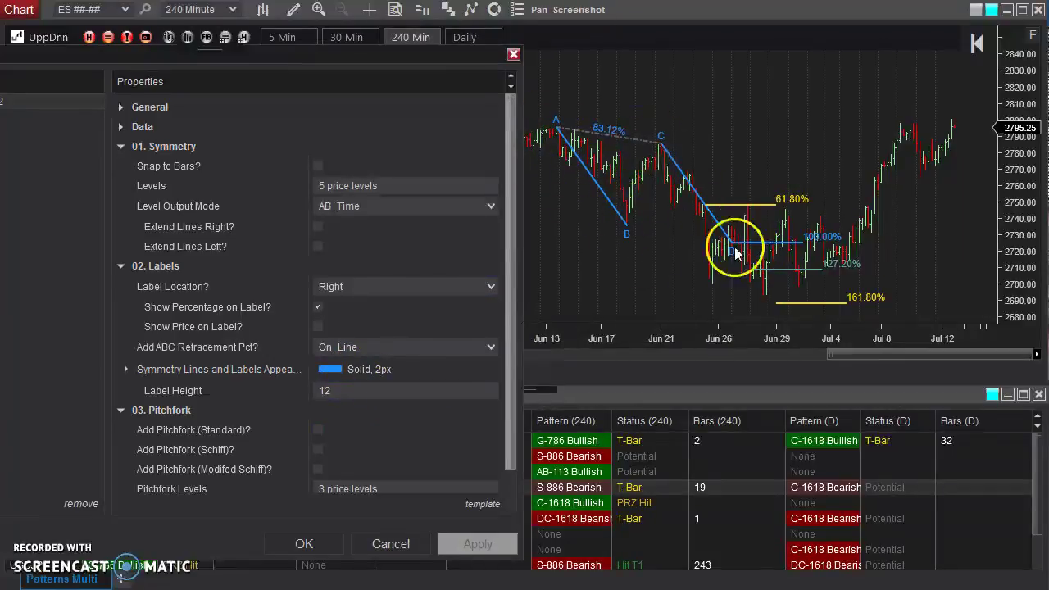
Set Label Height to 15 and apply, then restore it to 12
{"action": "left_click", "coordinate": [286, 391]}
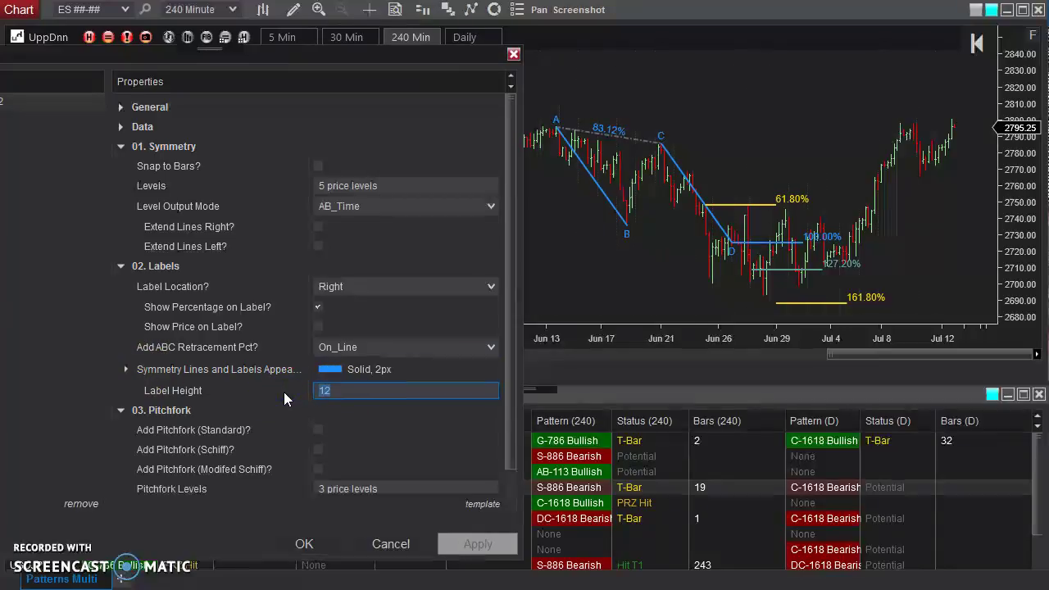
{"action": "type", "text": "15"}
{"action": "left_click", "coordinate": [478, 544]}
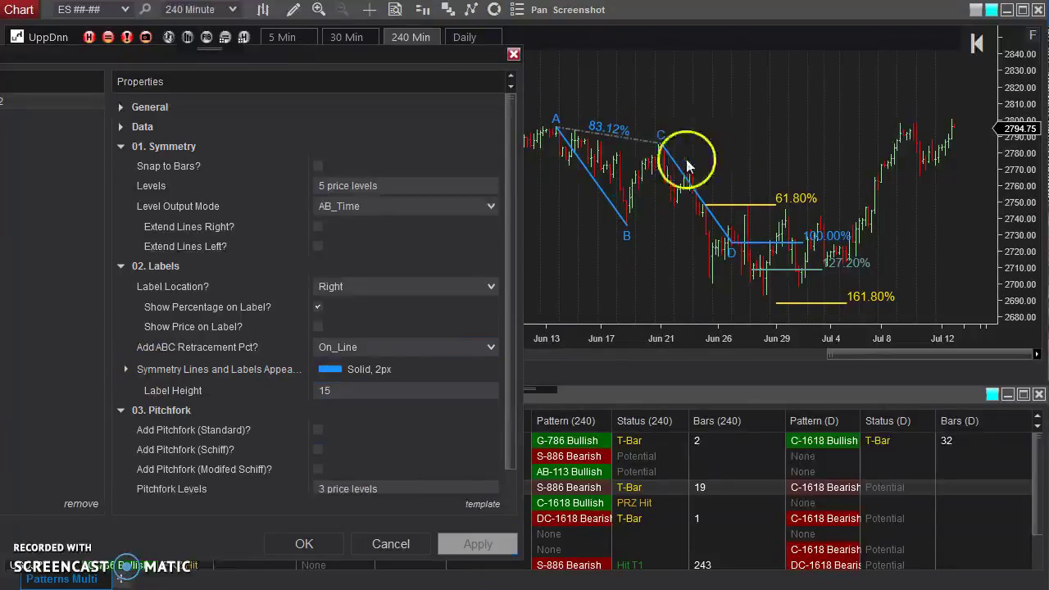
{"action": "left_click", "coordinate": [337, 391]}
{"action": "type", "text": "12"}
{"action": "left_click", "coordinate": [478, 544]}
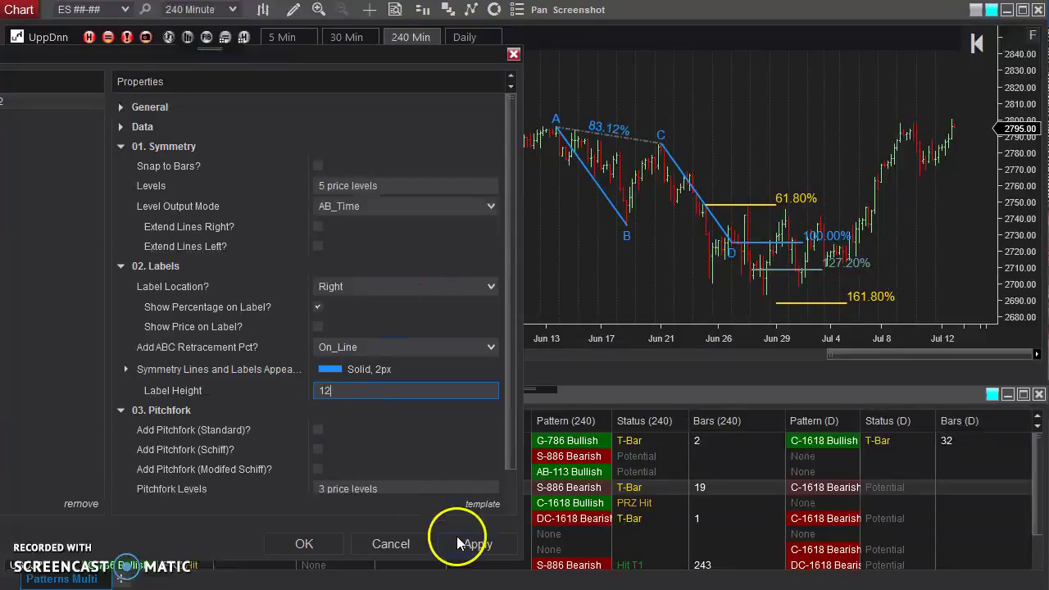
Try the Modified Schiff pitchfork, then the Schiff pitchfork, applying each to the chart
{"action": "left_click_drag", "start_coordinate": [509, 348], "coordinate": [511, 437]}
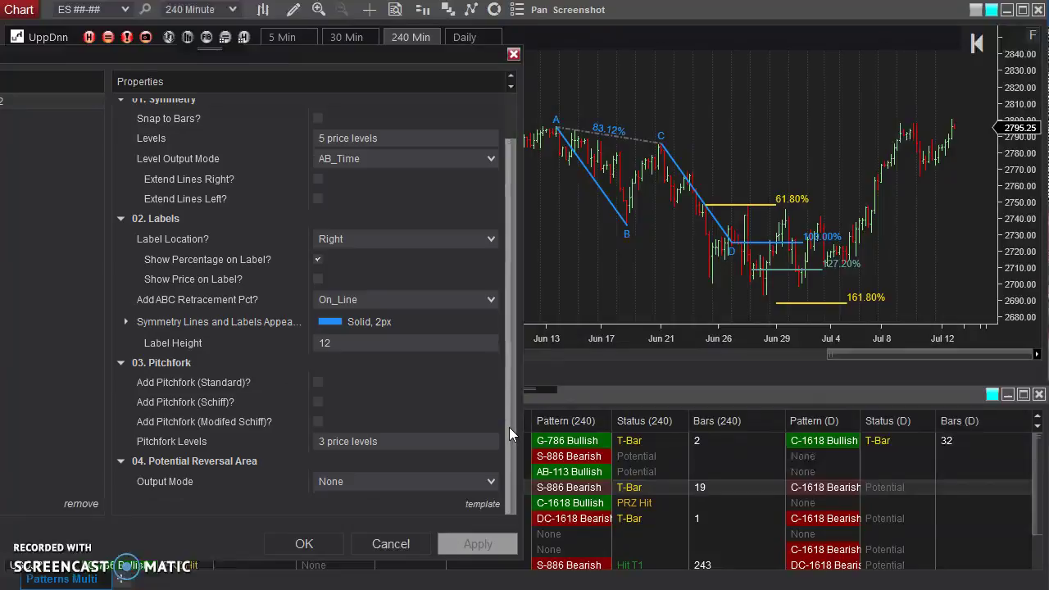
{"action": "left_click", "coordinate": [464, 363]}
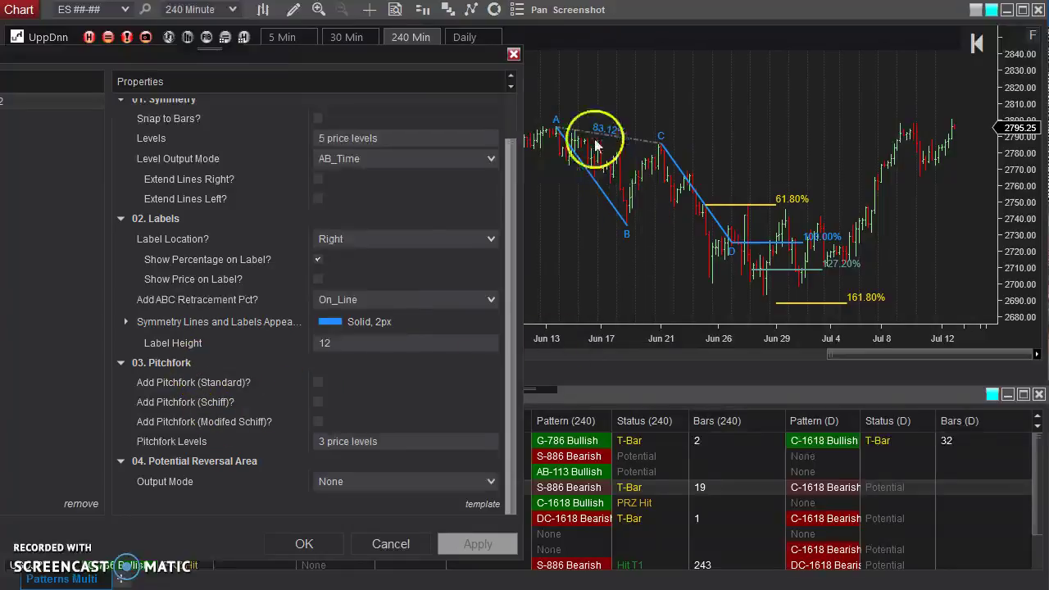
{"action": "left_click", "coordinate": [317, 420]}
{"action": "left_click", "coordinate": [479, 540]}
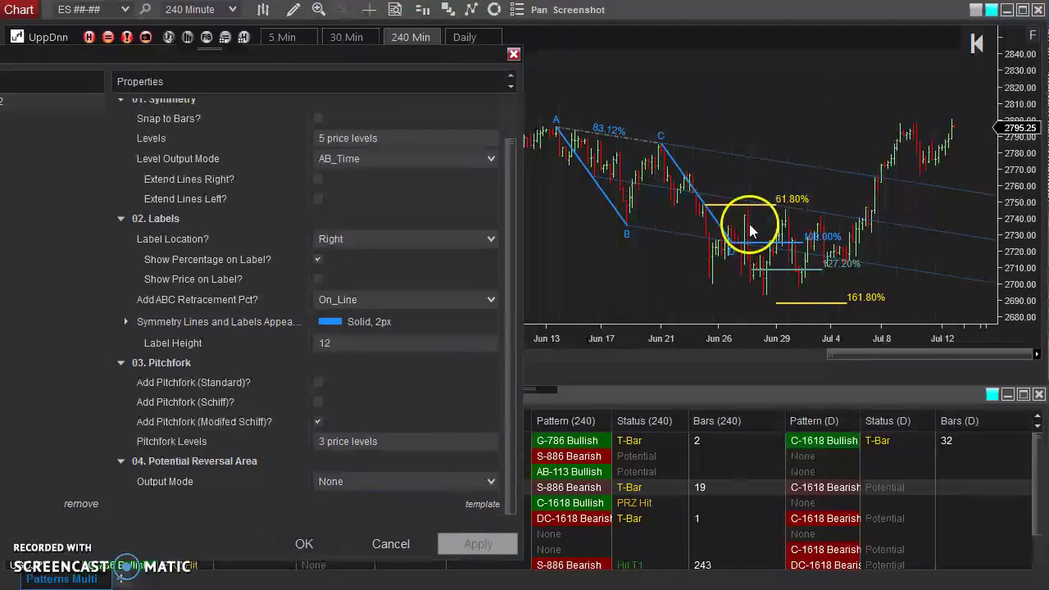
{"action": "left_click", "coordinate": [317, 420]}
{"action": "left_click", "coordinate": [318, 402]}
{"action": "left_click", "coordinate": [501, 545]}
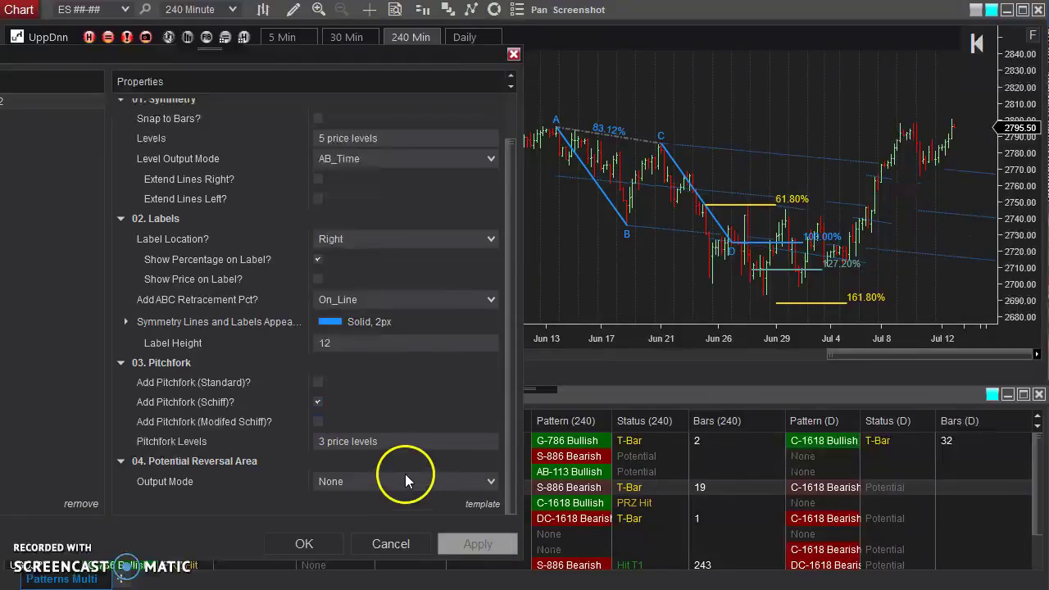
Switch to the standard pitchfork, briefly add Schiff beside it, then leave only standard applied
{"action": "left_click", "coordinate": [318, 401]}
{"action": "left_click", "coordinate": [318, 382]}
{"action": "left_click", "coordinate": [478, 540]}
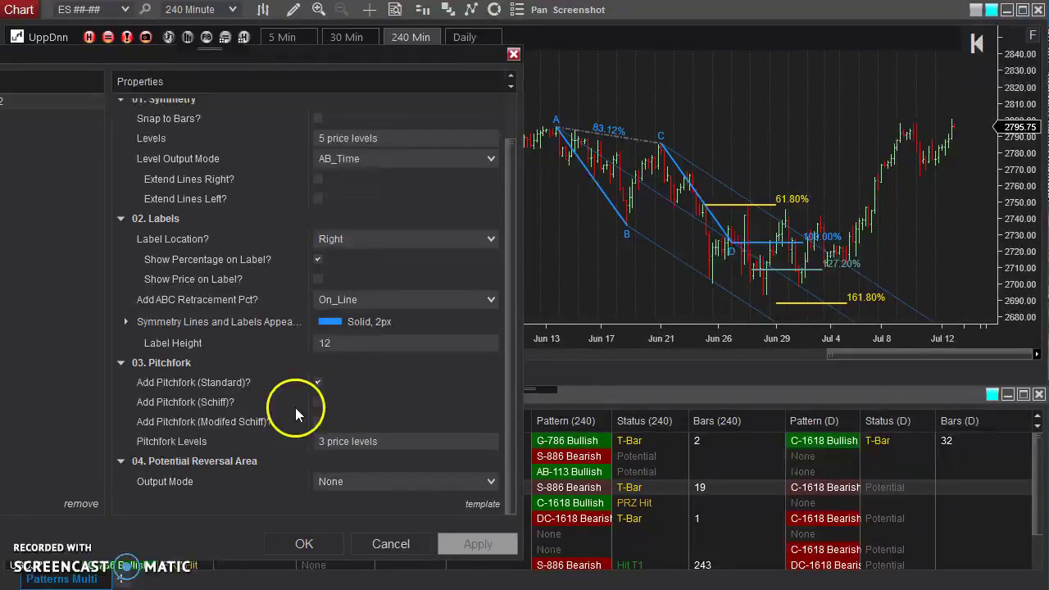
{"action": "left_click", "coordinate": [320, 402]}
{"action": "left_click", "coordinate": [474, 546]}
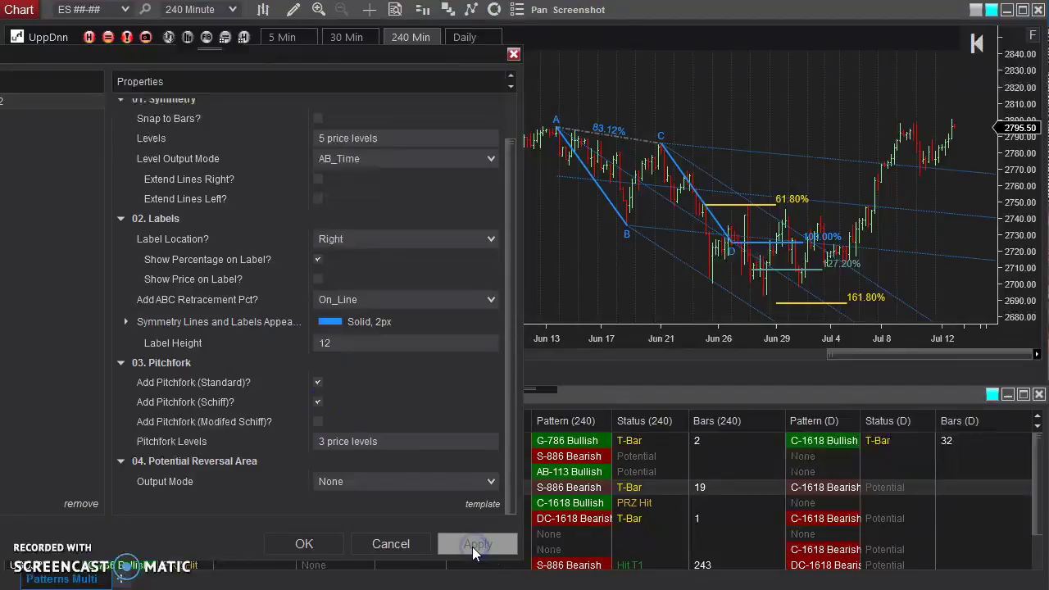
{"action": "left_click", "coordinate": [318, 402]}
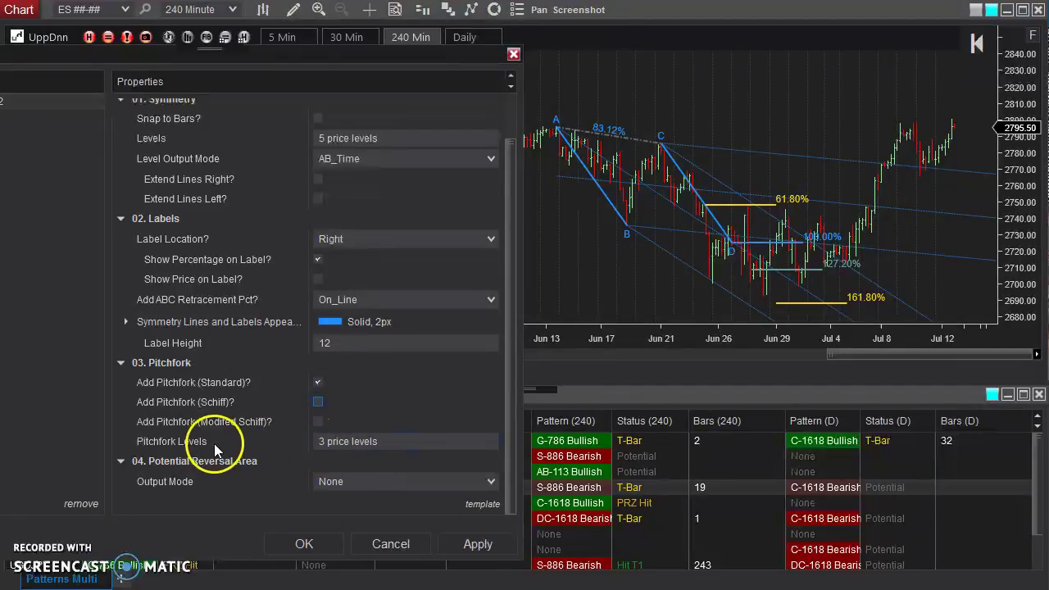
{"action": "left_click", "coordinate": [477, 535]}
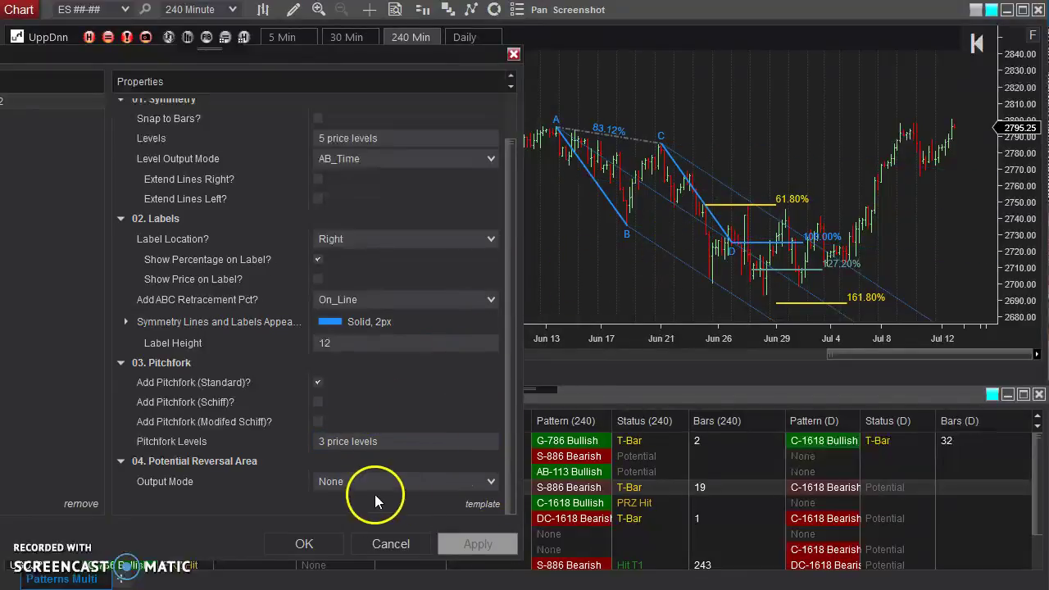
Copy the 100% pitchfork level into a new 200% level and apply it to the chart
{"action": "left_click", "coordinate": [365, 442]}
{"action": "left_click_drag", "start_coordinate": [295, 99], "coordinate": [306, 85]}
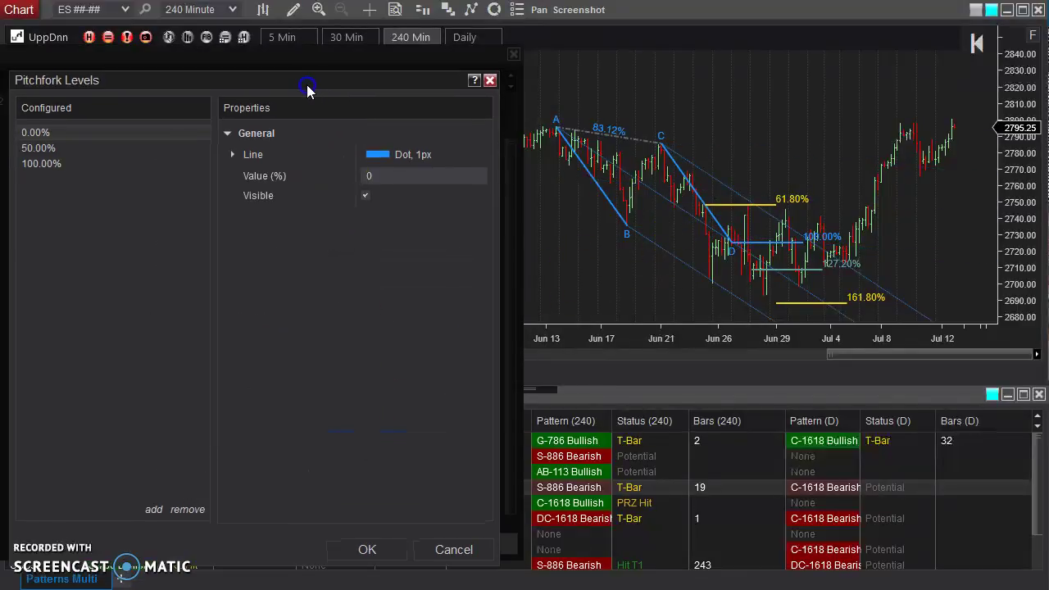
{"action": "left_click", "coordinate": [41, 164]}
{"action": "left_click", "coordinate": [153, 509]}
{"action": "left_click", "coordinate": [373, 177]}
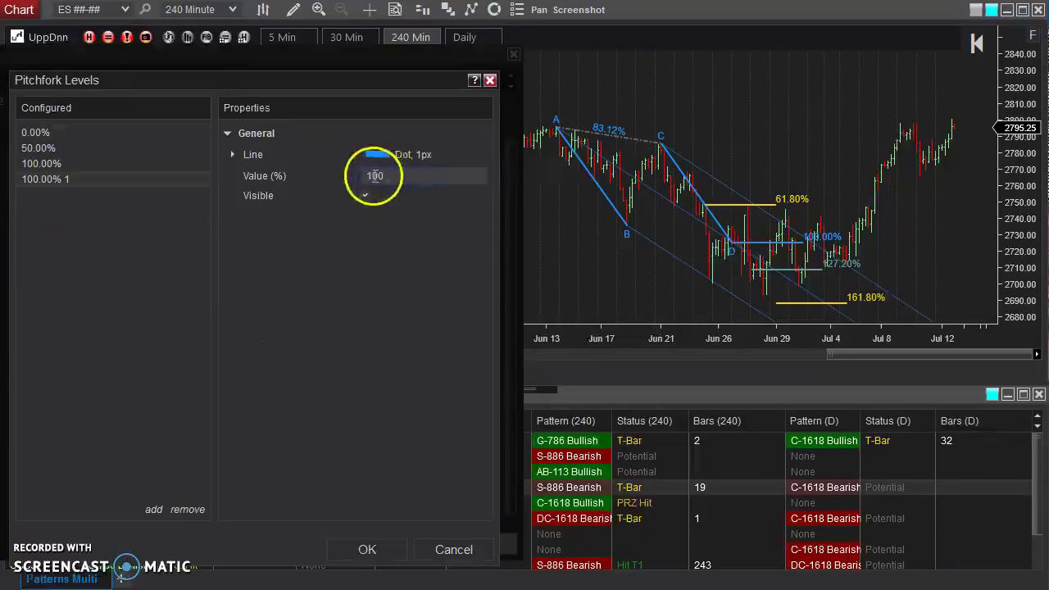
{"action": "key", "text": "BackSpace"}
{"action": "type", "text": "2"}
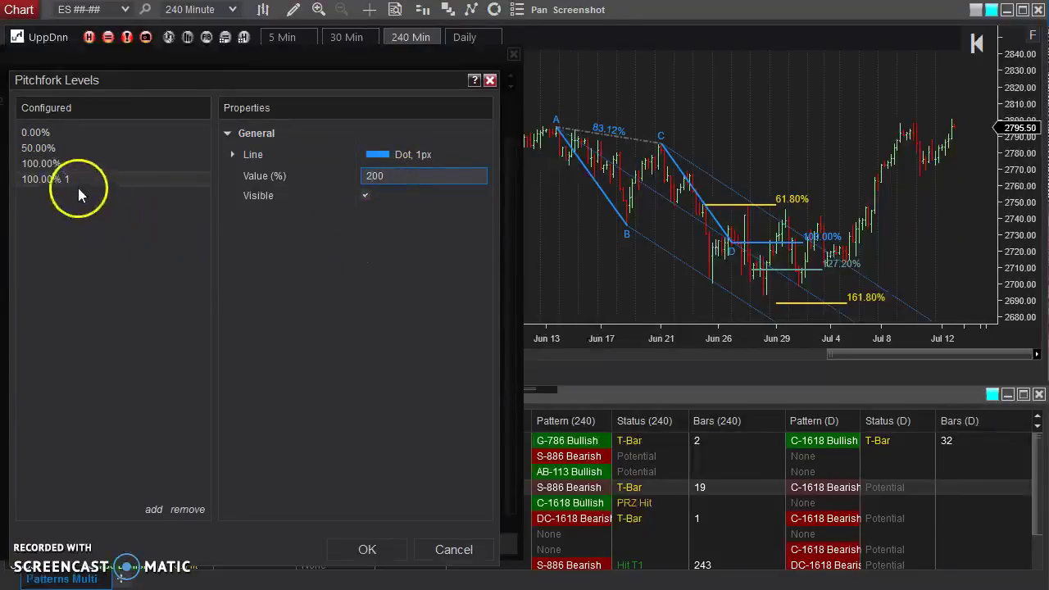
{"action": "left_click", "coordinate": [370, 548]}
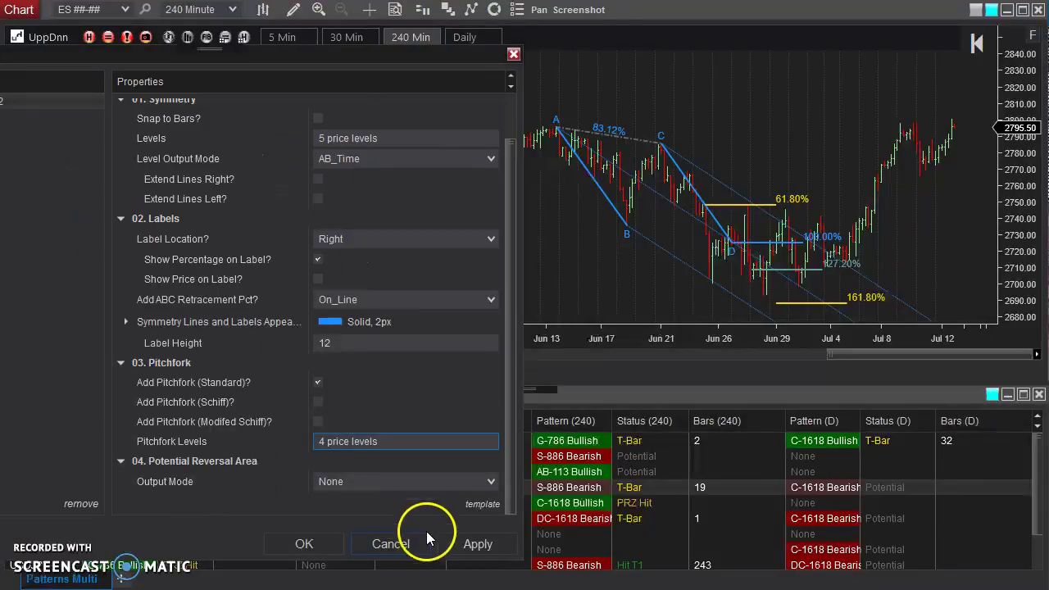
{"action": "left_click", "coordinate": [480, 543]}
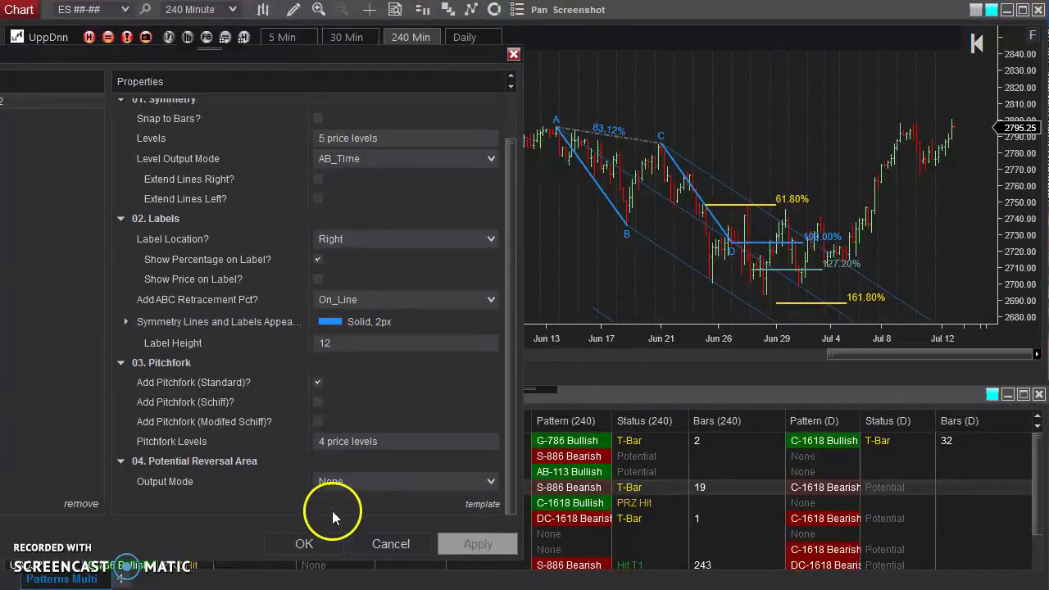
Add a new pitchfork level copied from 100% and set its value to -100
{"action": "left_click", "coordinate": [381, 442]}
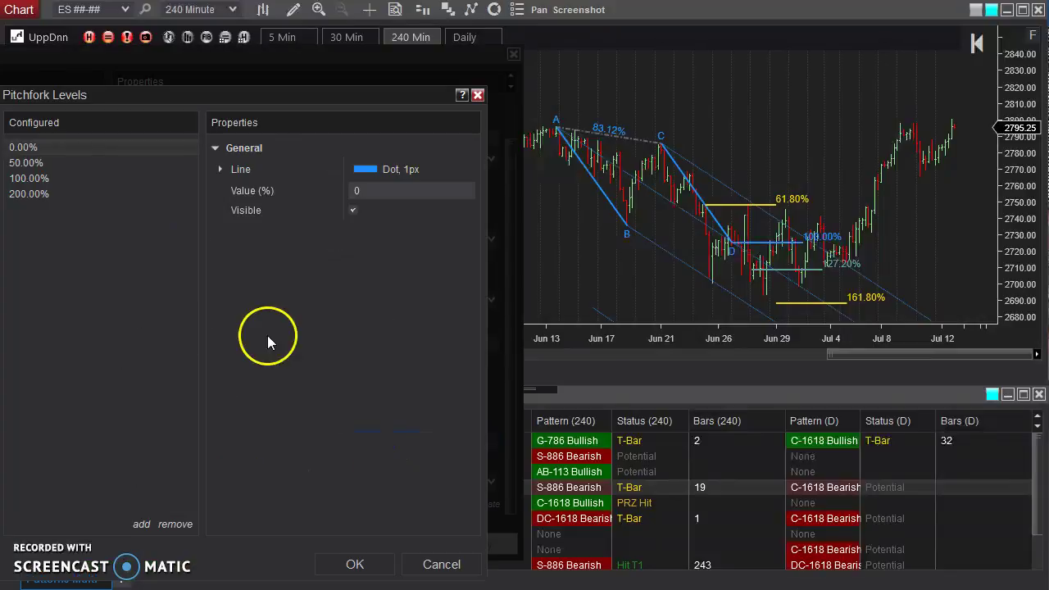
{"action": "left_click", "coordinate": [30, 178]}
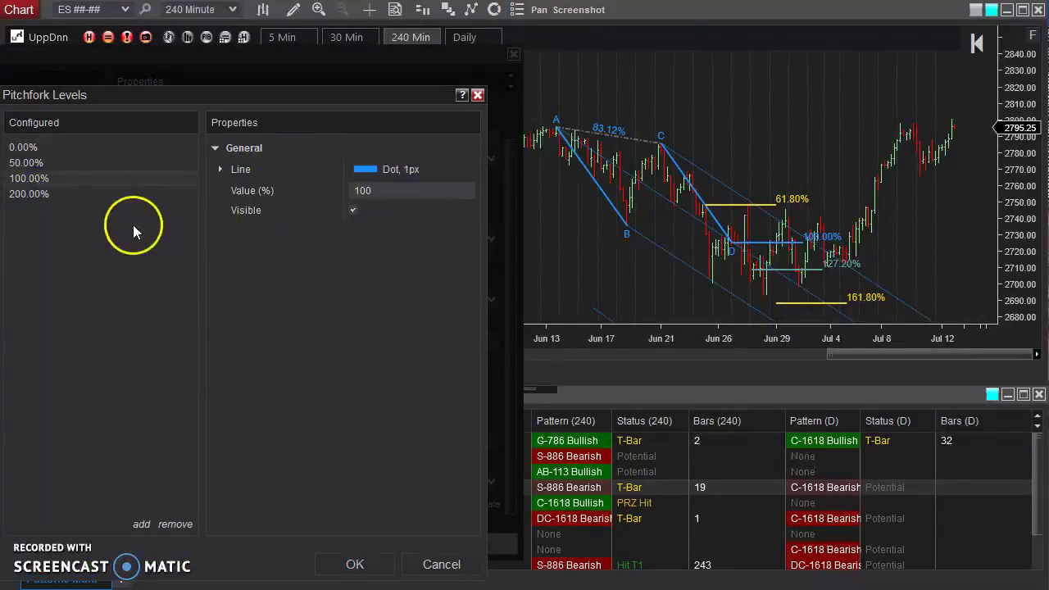
{"action": "left_click", "coordinate": [141, 524]}
{"action": "left_click", "coordinate": [357, 195]}
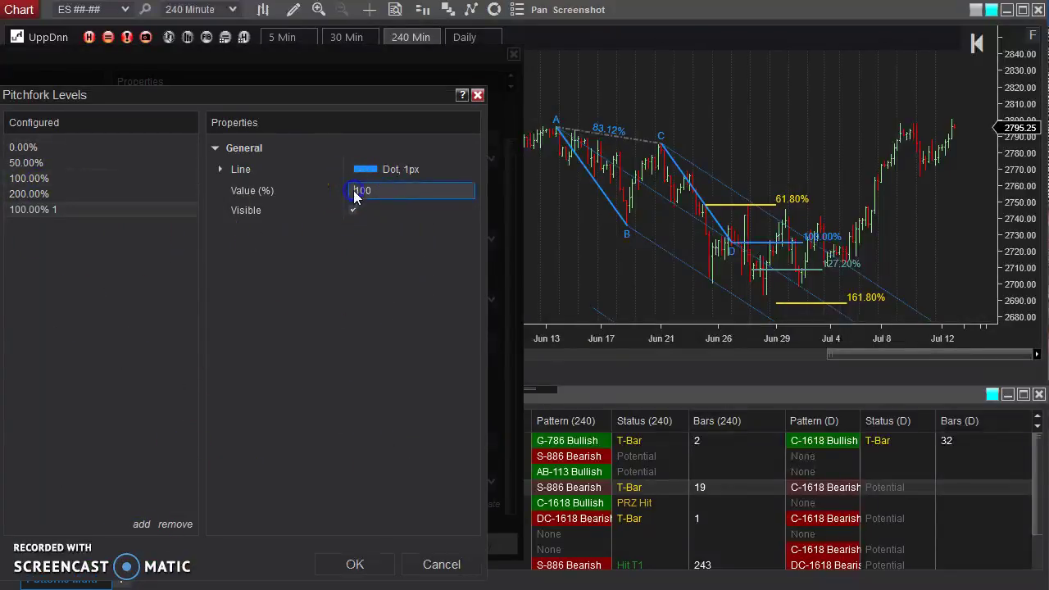
{"action": "type", "text": "-"}
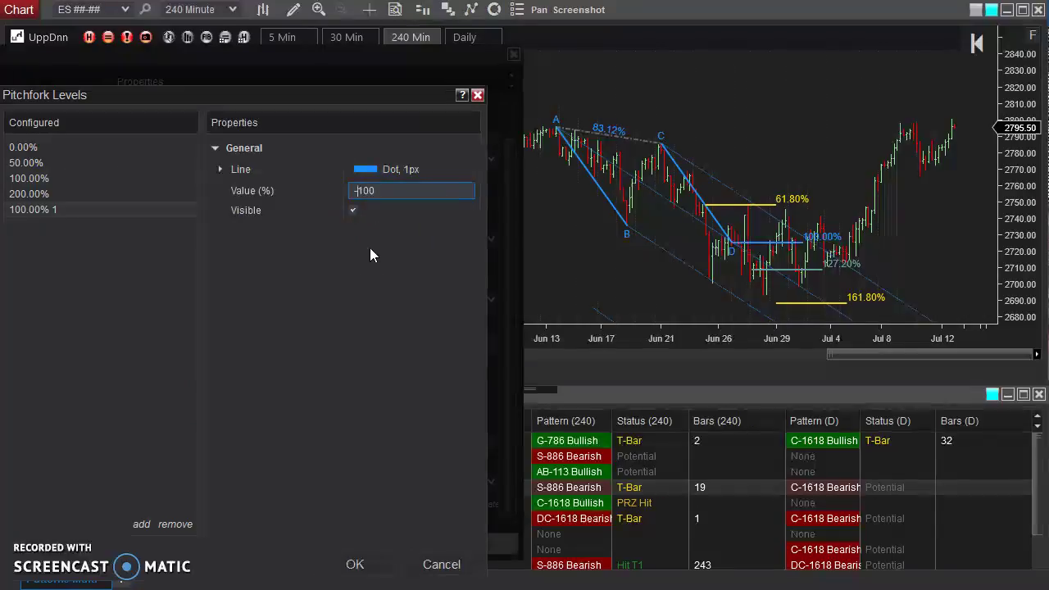
{"action": "left_click", "coordinate": [261, 188]}
Style the -100% level as a solid Cyan line of width 3 and apply it
{"action": "left_click", "coordinate": [220, 168]}
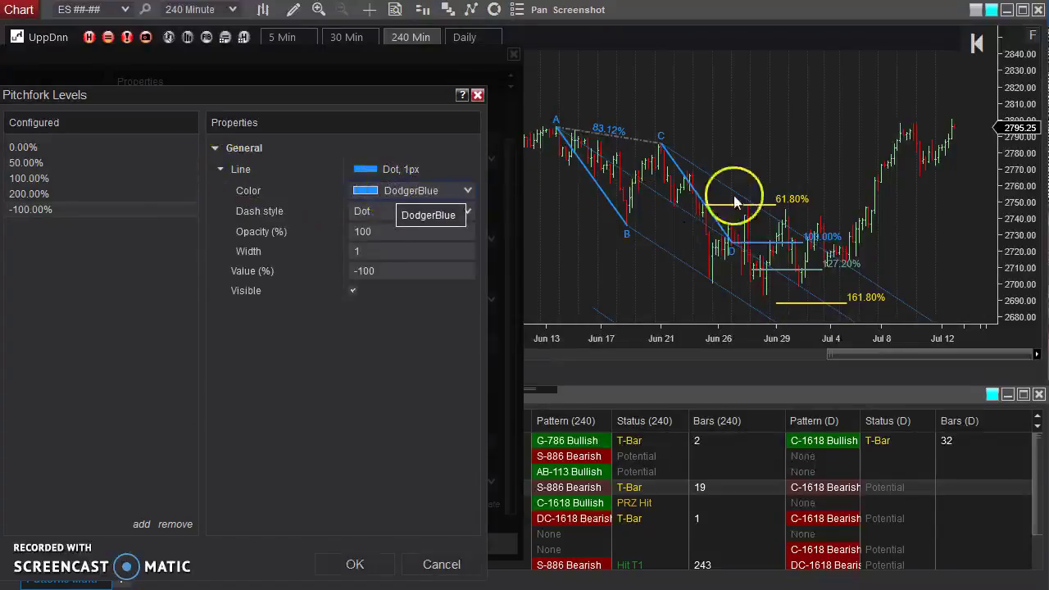
{"action": "left_click", "coordinate": [467, 190]}
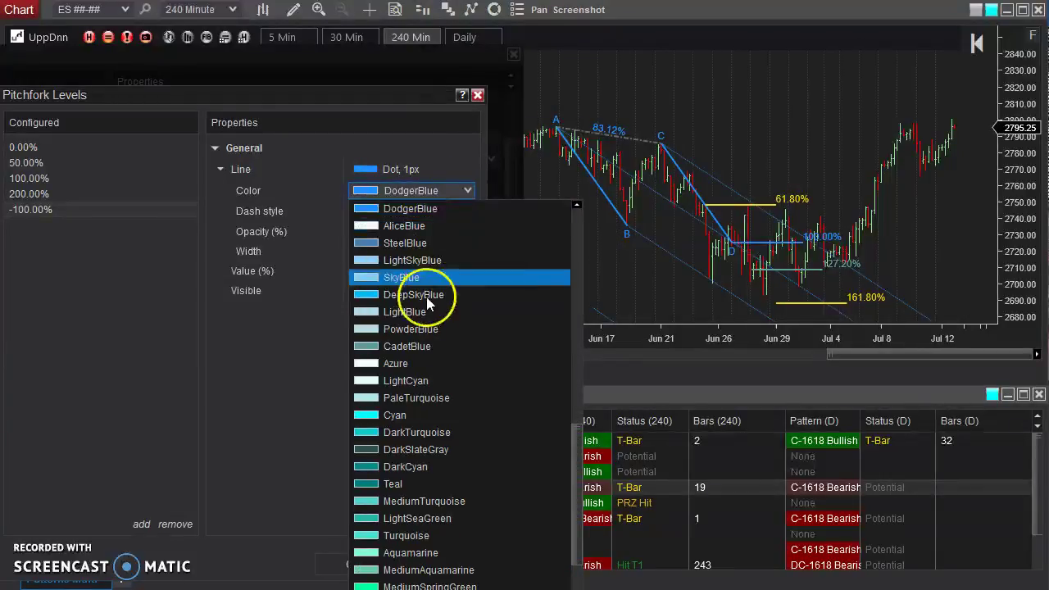
{"action": "left_click", "coordinate": [419, 415]}
{"action": "left_click", "coordinate": [385, 212]}
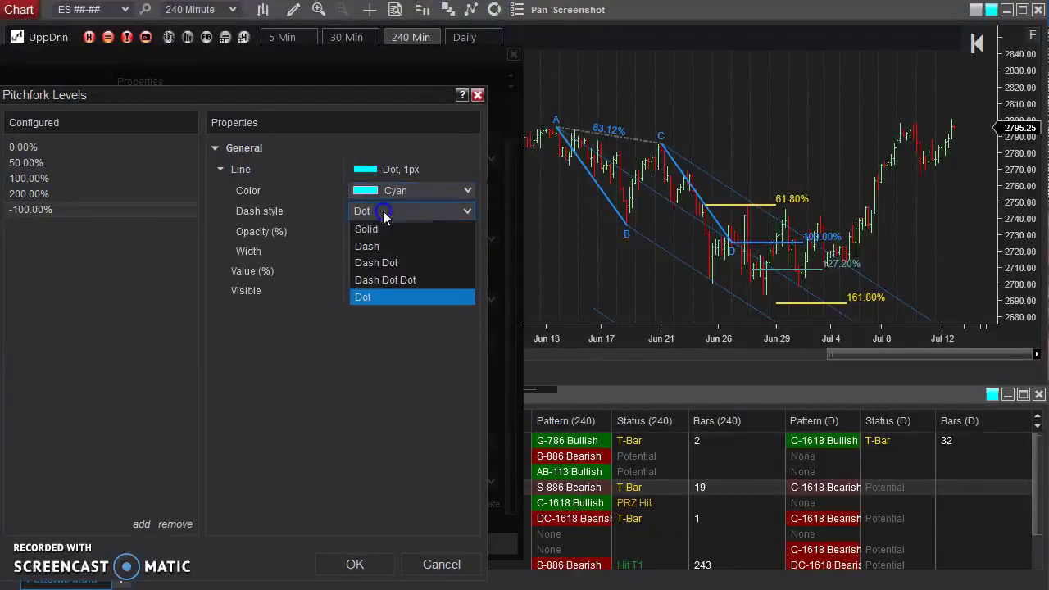
{"action": "left_click", "coordinate": [389, 231]}
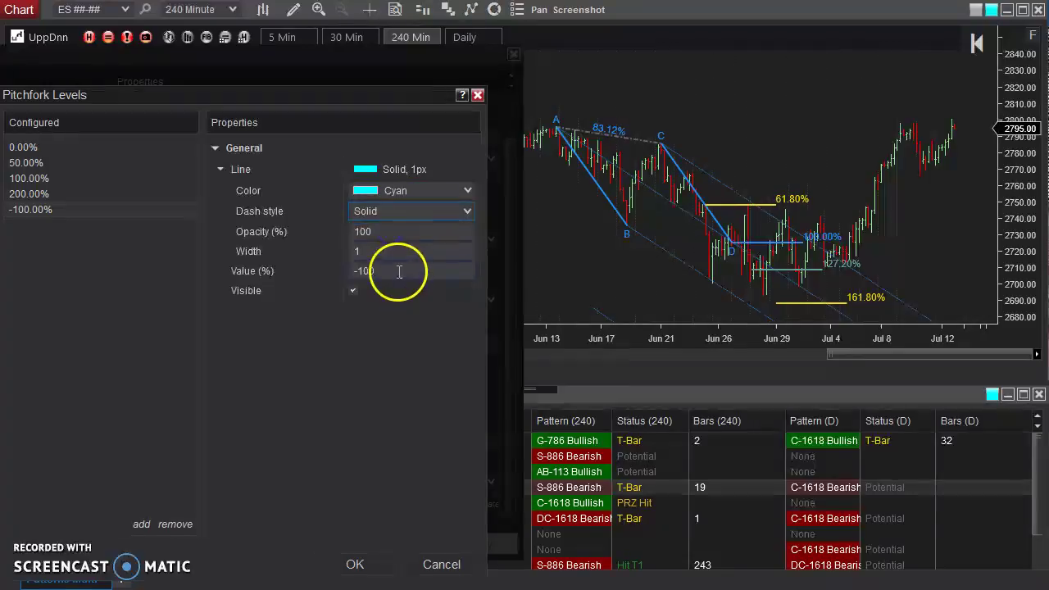
{"action": "left_click", "coordinate": [346, 253]}
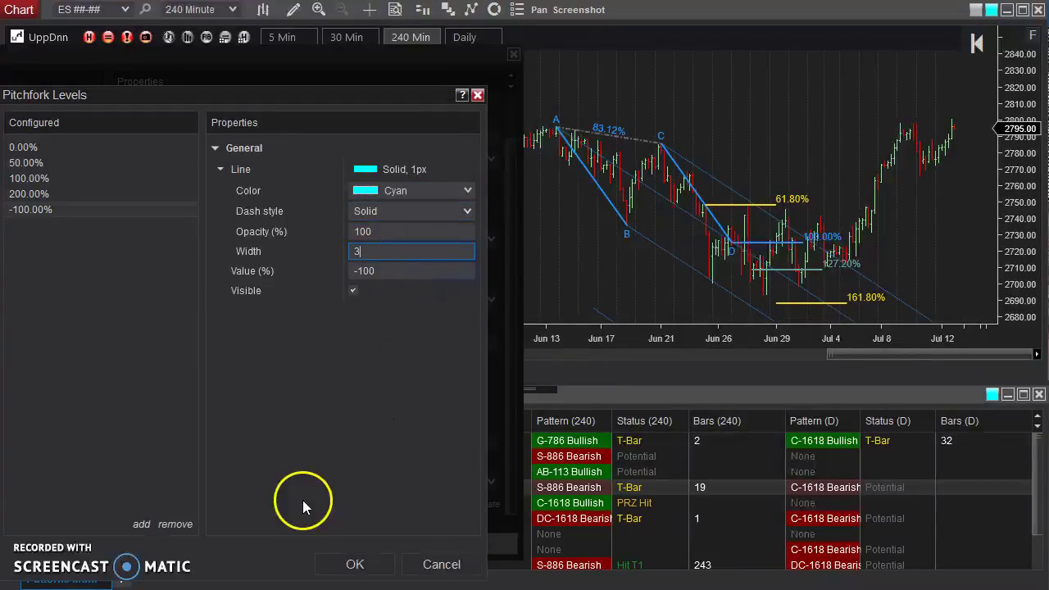
{"action": "left_click", "coordinate": [354, 564]}
{"action": "left_click", "coordinate": [484, 546]}
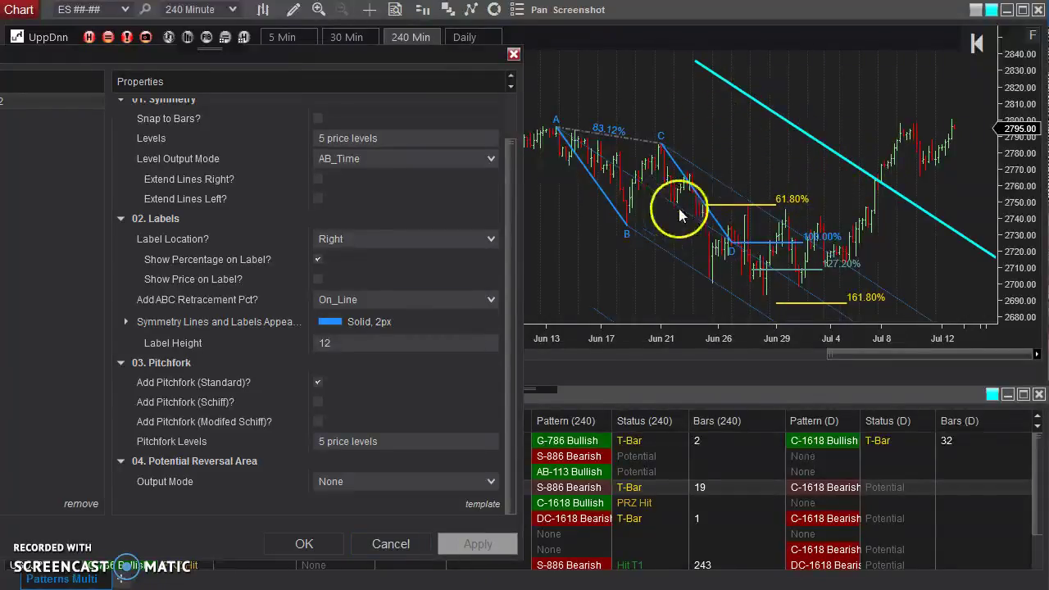
Briefly draw the Schiff and Modified Schiff pitchforks, then remove both and apply
{"action": "left_click", "coordinate": [319, 401]}
{"action": "left_click", "coordinate": [456, 536]}
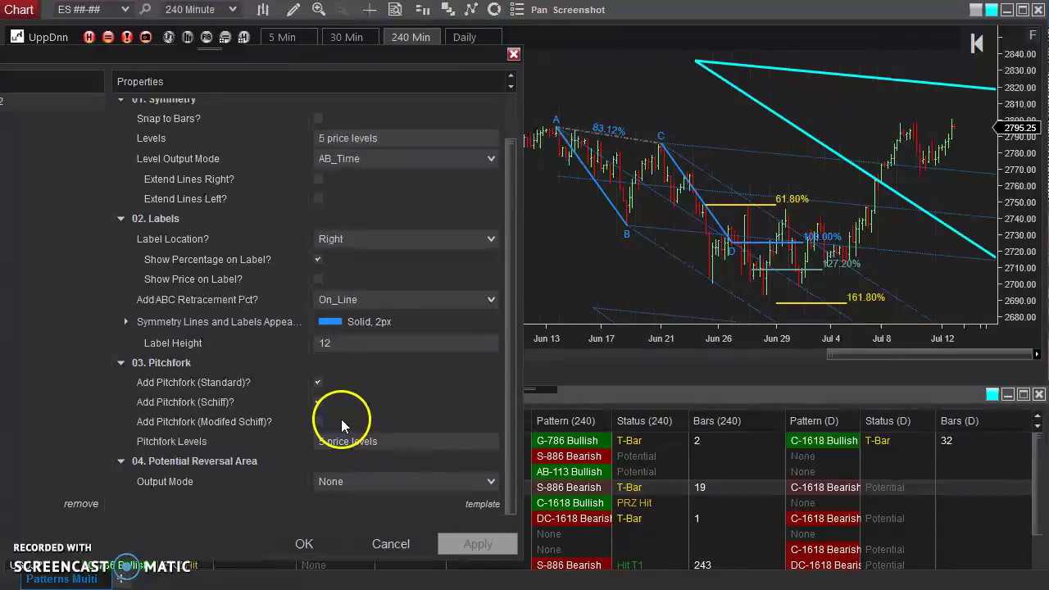
{"action": "left_click", "coordinate": [318, 422]}
{"action": "left_click", "coordinate": [469, 547]}
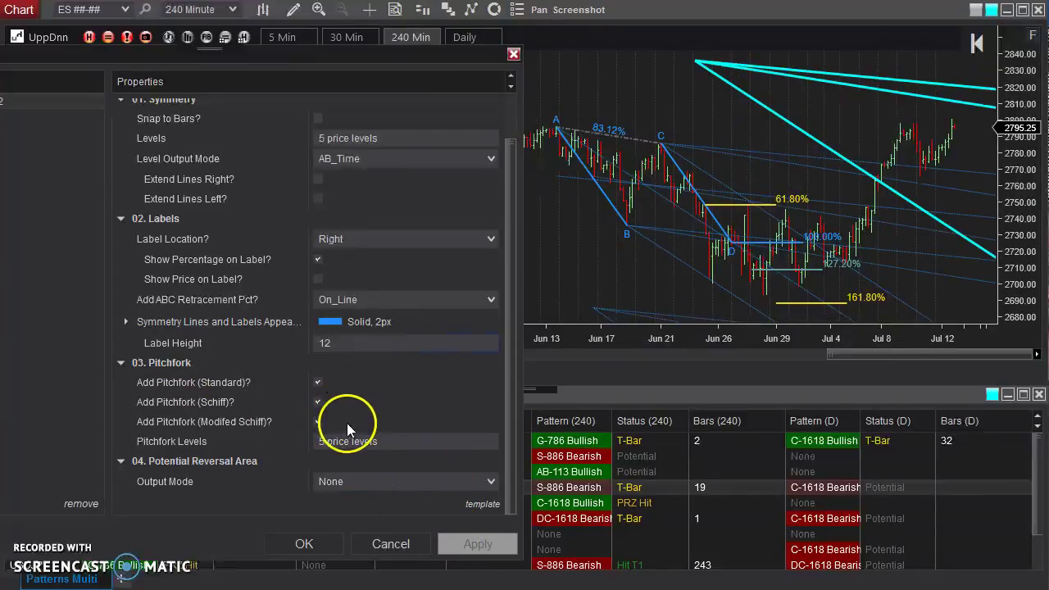
{"action": "left_click", "coordinate": [318, 421]}
{"action": "left_click", "coordinate": [318, 401]}
{"action": "left_click", "coordinate": [478, 544]}
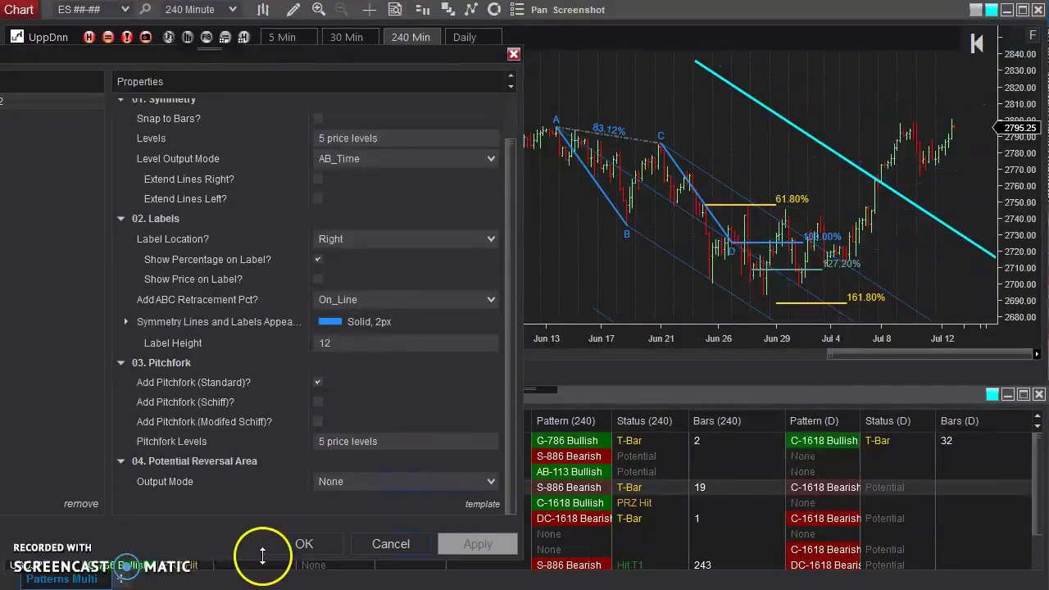
Cancel the Pitchfork Levels editor, keeping 3 levels, and apply the standard pitchfork only
{"action": "left_click", "coordinate": [344, 441]}
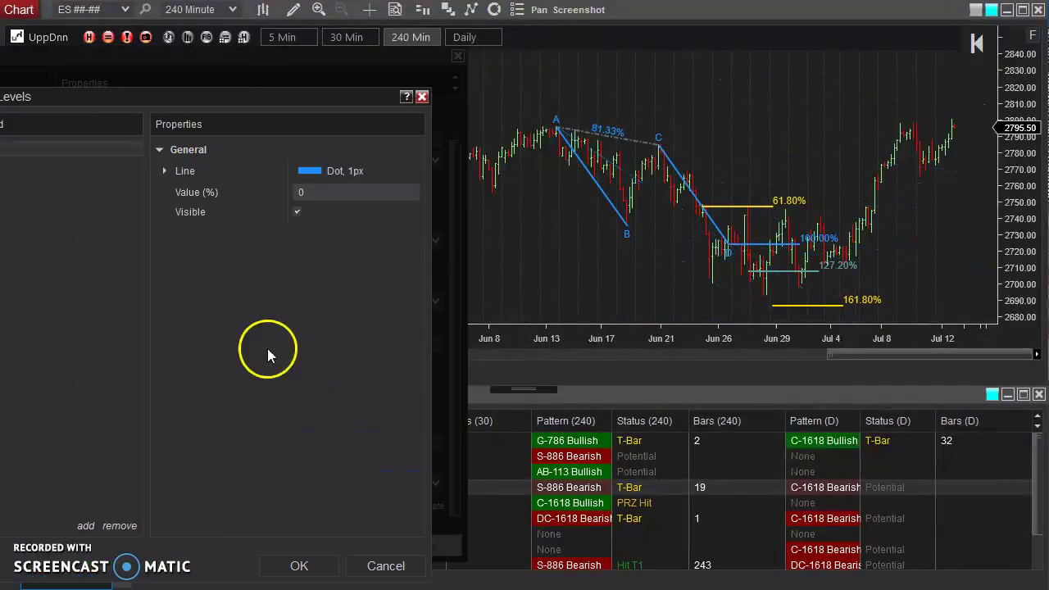
{"action": "left_click_drag", "start_coordinate": [163, 101], "coordinate": [258, 87]}
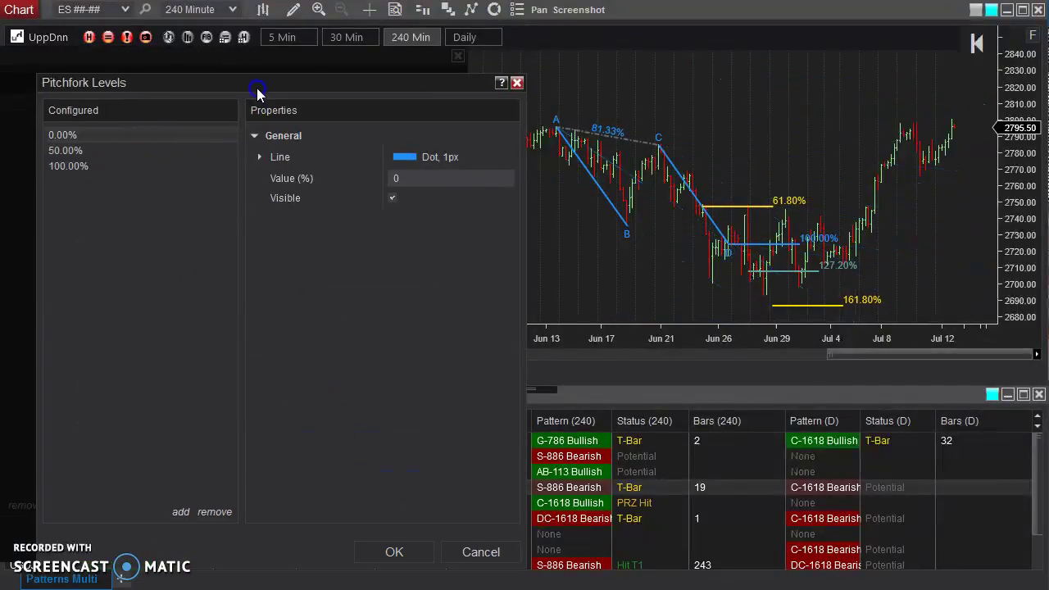
{"action": "left_click", "coordinate": [473, 555]}
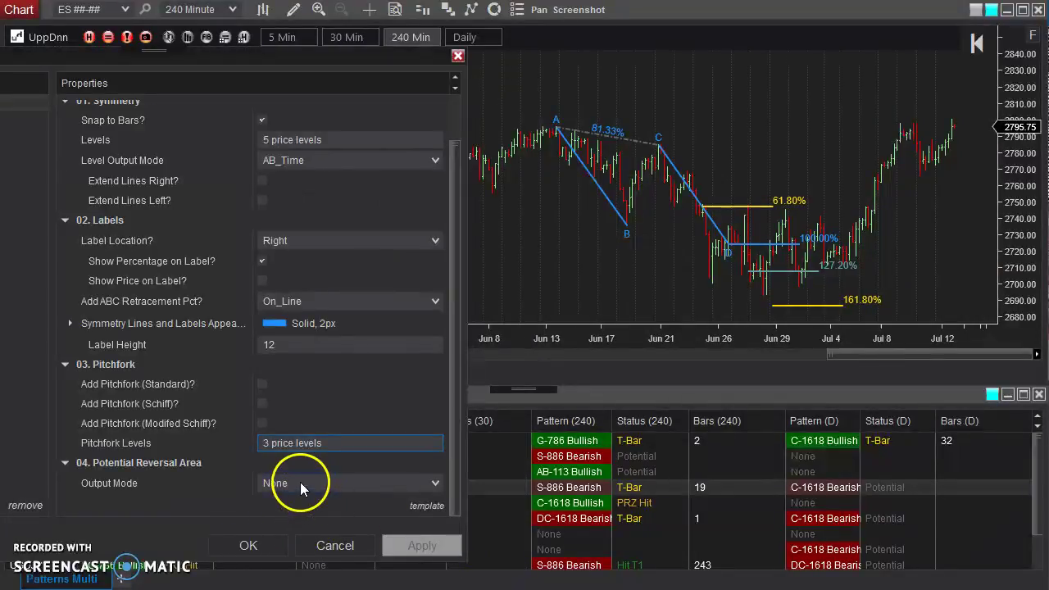
{"action": "left_click", "coordinate": [262, 384]}
{"action": "left_click", "coordinate": [418, 545]}
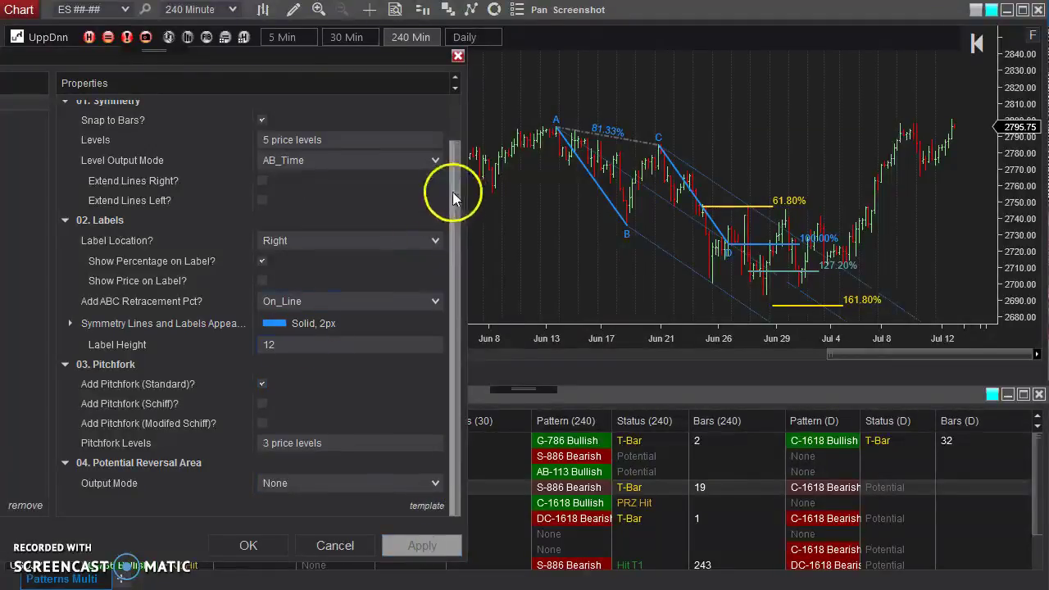
{"action": "left_click_drag", "start_coordinate": [453, 192], "coordinate": [462, 227]}
Close the properties with OK and drag point A to a new bar, making AC about 82.16%
{"action": "left_click", "coordinate": [254, 546]}
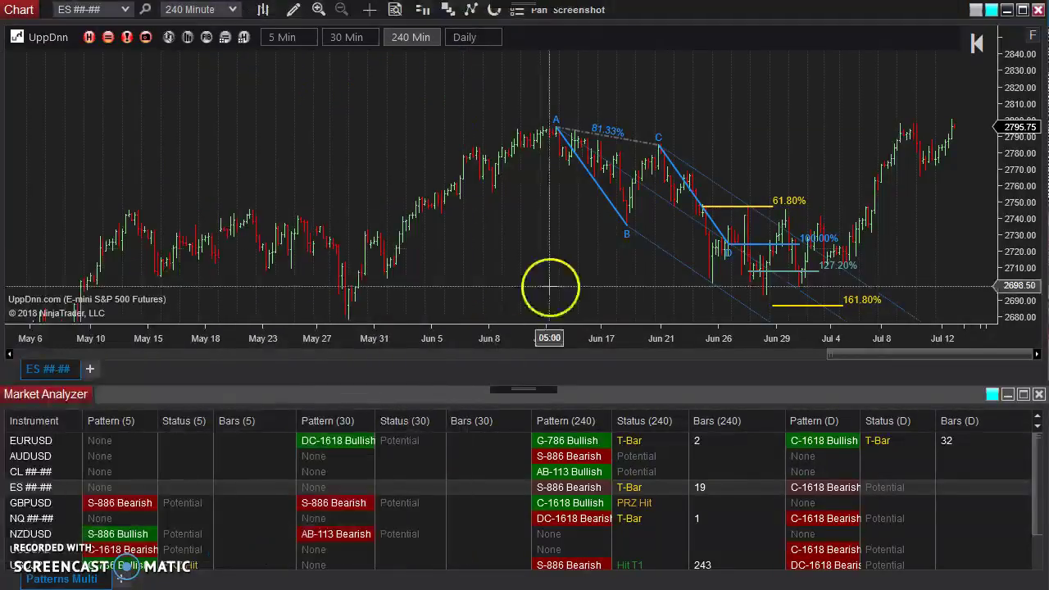
{"action": "left_click_drag", "start_coordinate": [663, 148], "coordinate": [662, 180]}
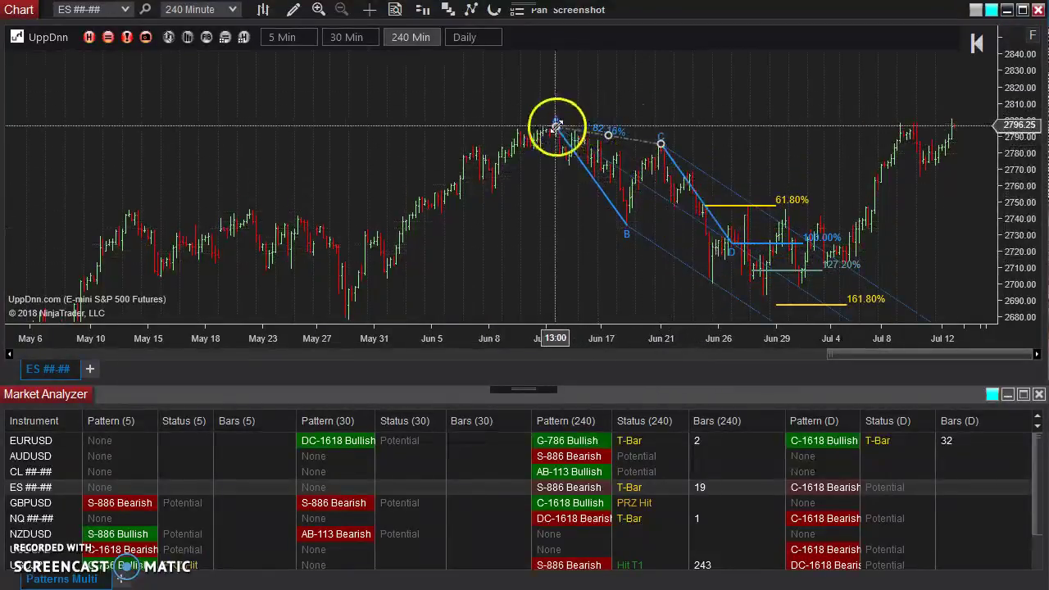
{"action": "left_click_drag", "start_coordinate": [556, 124], "coordinate": [543, 82]}
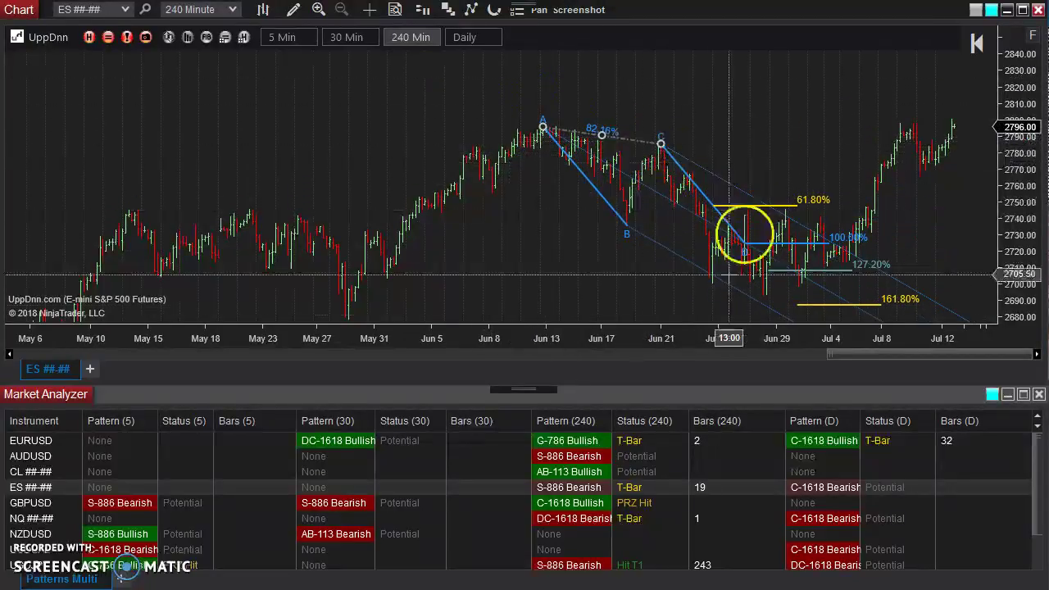
Reopen the drawing's settings and switch off Add Pitchfork (Standard) so no pitchfork lines remain
{"action": "double_click", "coordinate": [626, 139]}
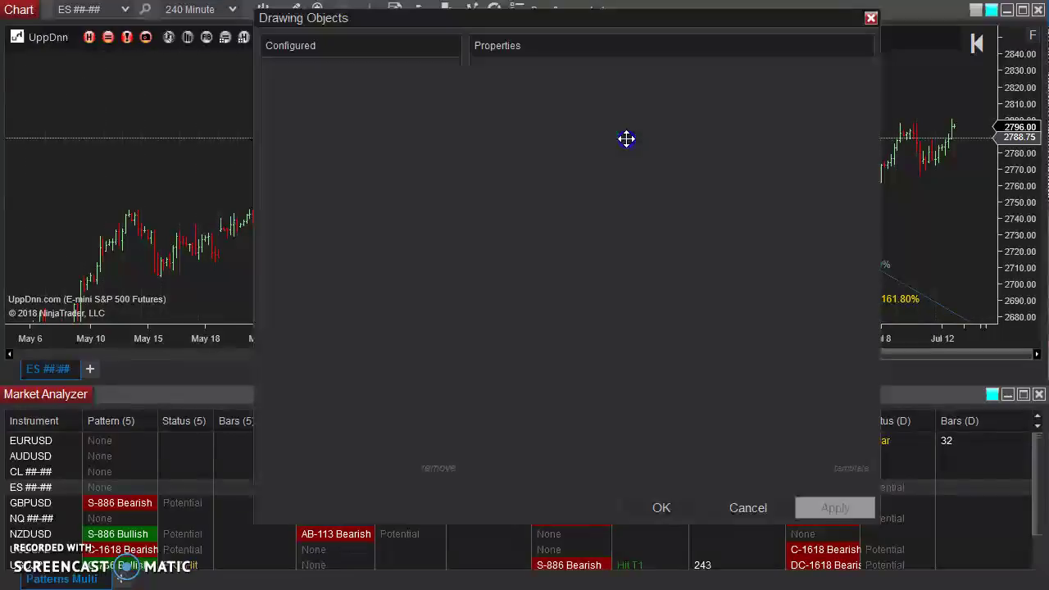
{"action": "mouse_move", "coordinate": [689, 17]}
{"action": "left_mouse_down"}
{"action": "mouse_move", "coordinate": [321, 87]}
{"action": "mouse_move", "coordinate": [268, 51]}
{"action": "left_mouse_up"}
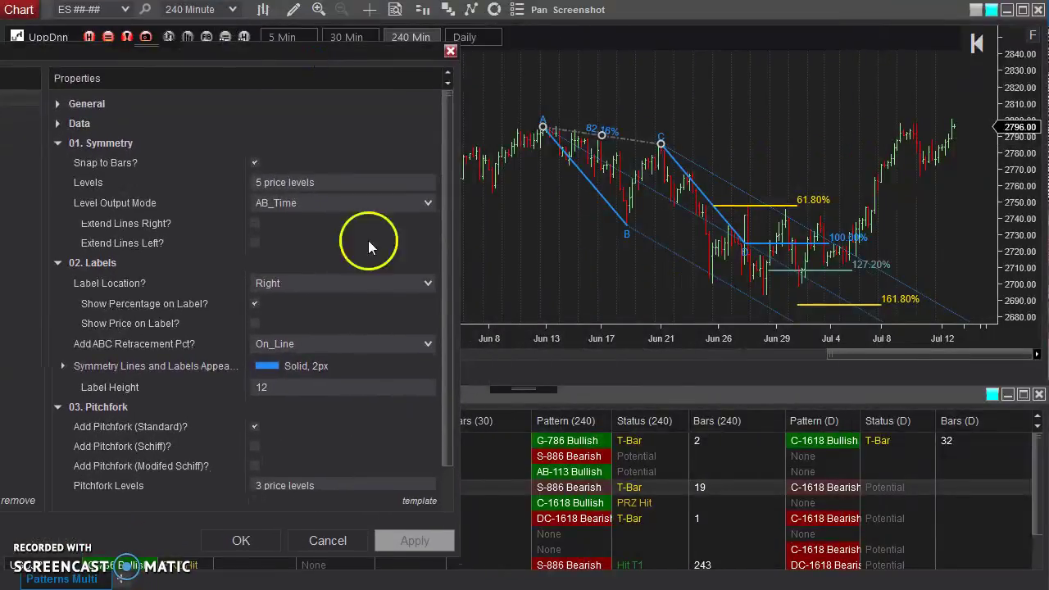
{"action": "left_click_drag", "start_coordinate": [452, 297], "coordinate": [455, 394]}
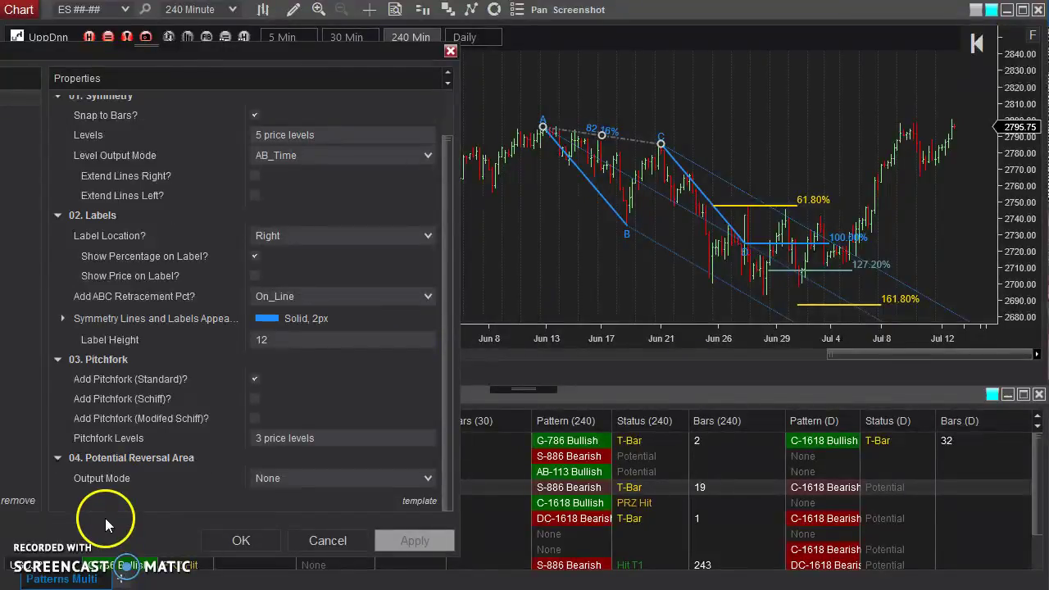
{"action": "left_click", "coordinate": [255, 379]}
{"action": "left_click", "coordinate": [415, 540]}
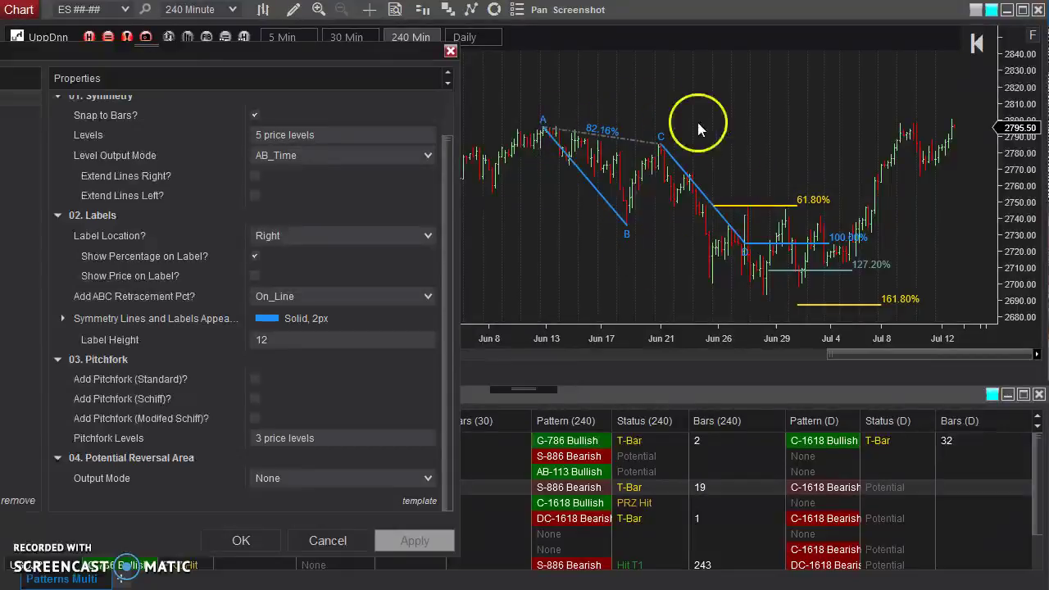
Apply Zone output for the Potential Reversal Area, then change it to Bracket and apply
{"action": "left_click", "coordinate": [365, 478]}
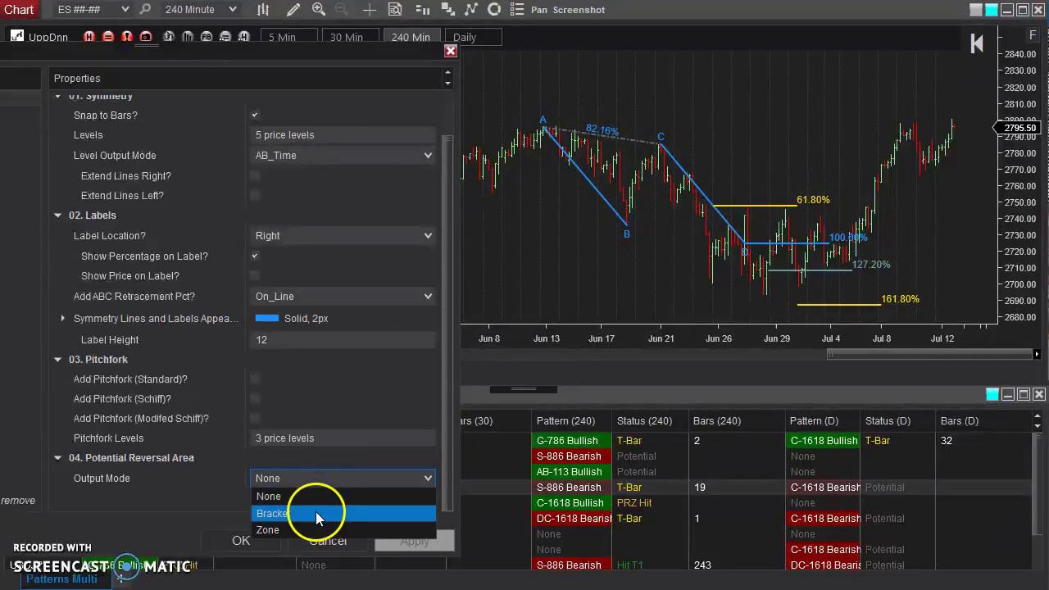
{"action": "left_click", "coordinate": [275, 529]}
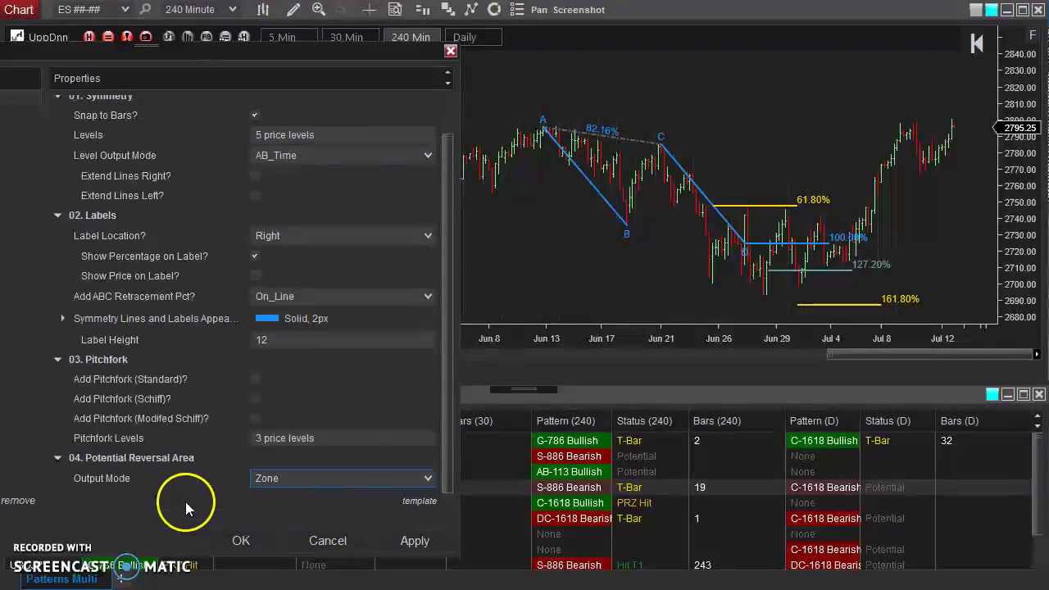
{"action": "left_click", "coordinate": [403, 542]}
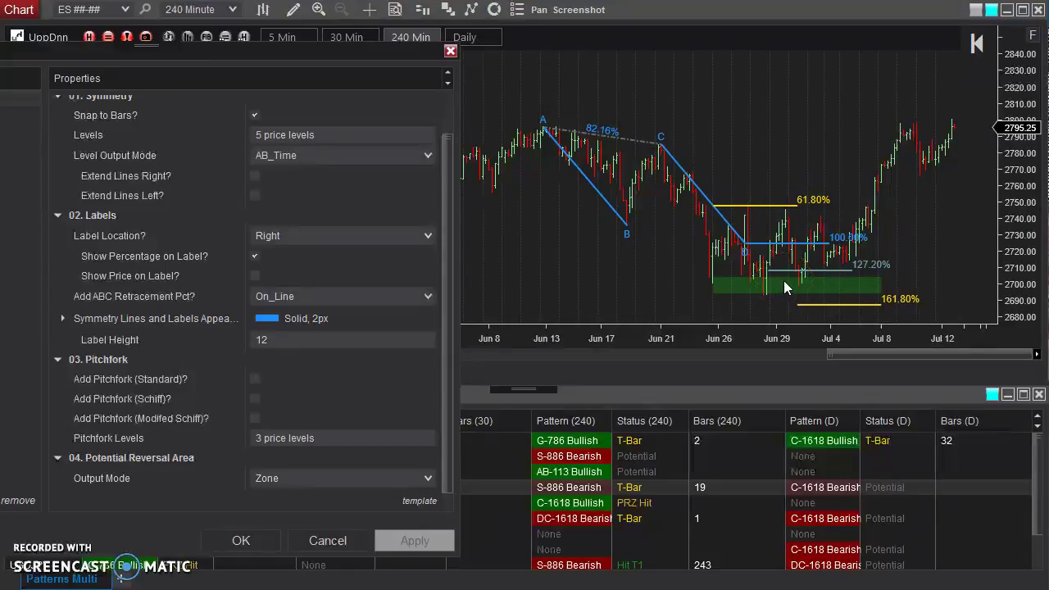
{"action": "left_click", "coordinate": [291, 480]}
{"action": "left_click", "coordinate": [279, 512]}
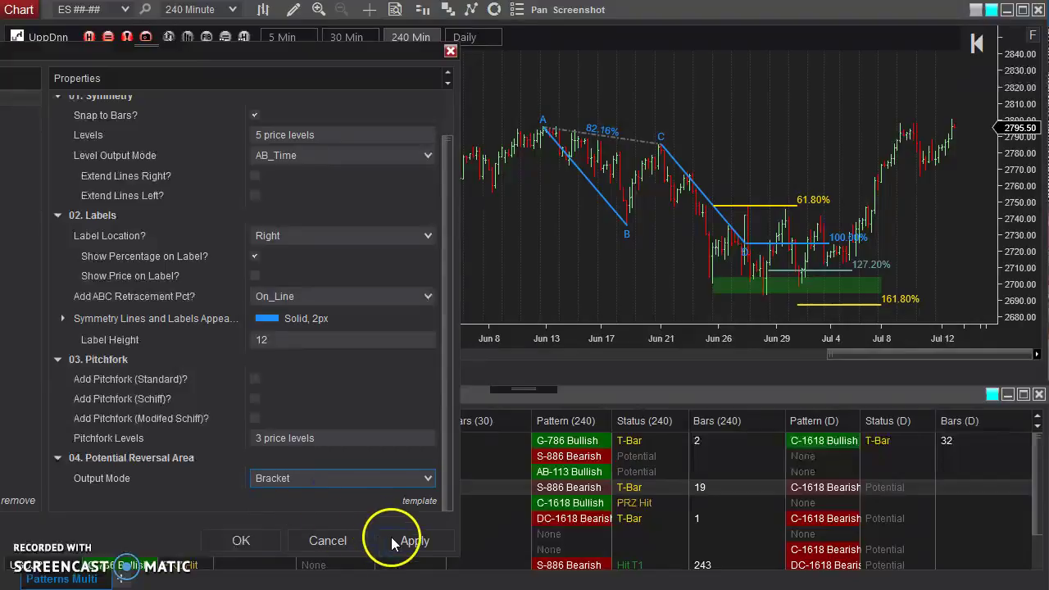
{"action": "left_click", "coordinate": [407, 542]}
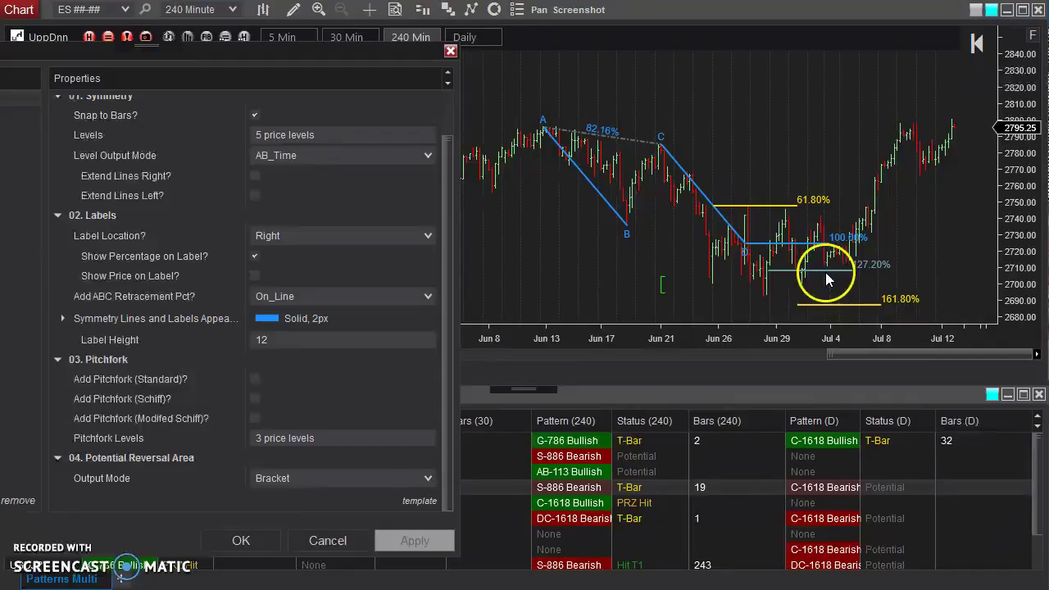
Set the reversal area back to a green Zone at 20% opacity, apply, and close the settings
{"action": "left_click", "coordinate": [343, 482]}
{"action": "left_click", "coordinate": [316, 529]}
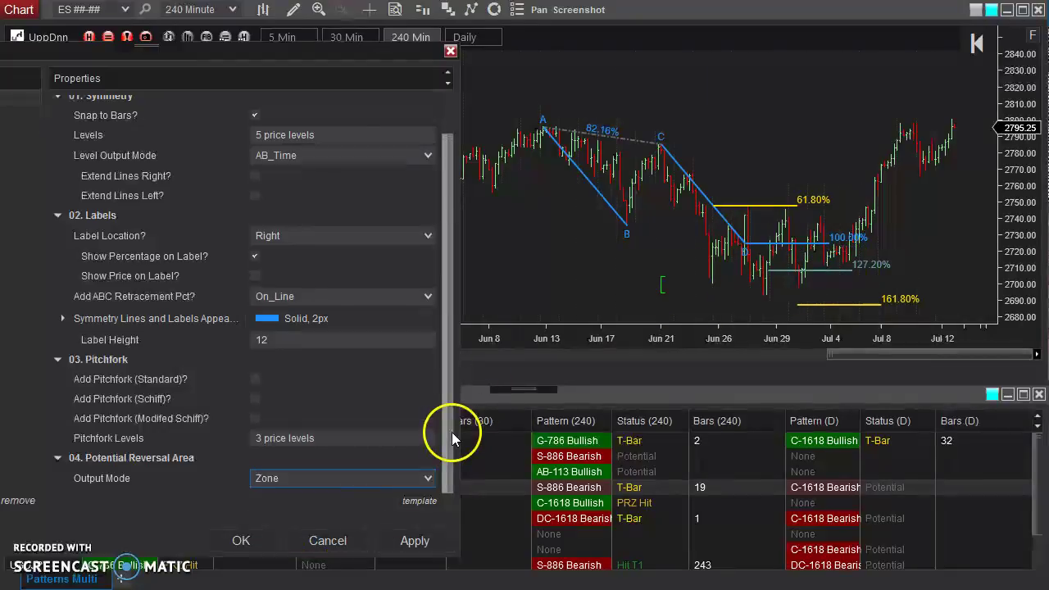
{"action": "scroll", "coordinate": [447, 501], "scroll_direction": "down", "scroll_amount": 1}
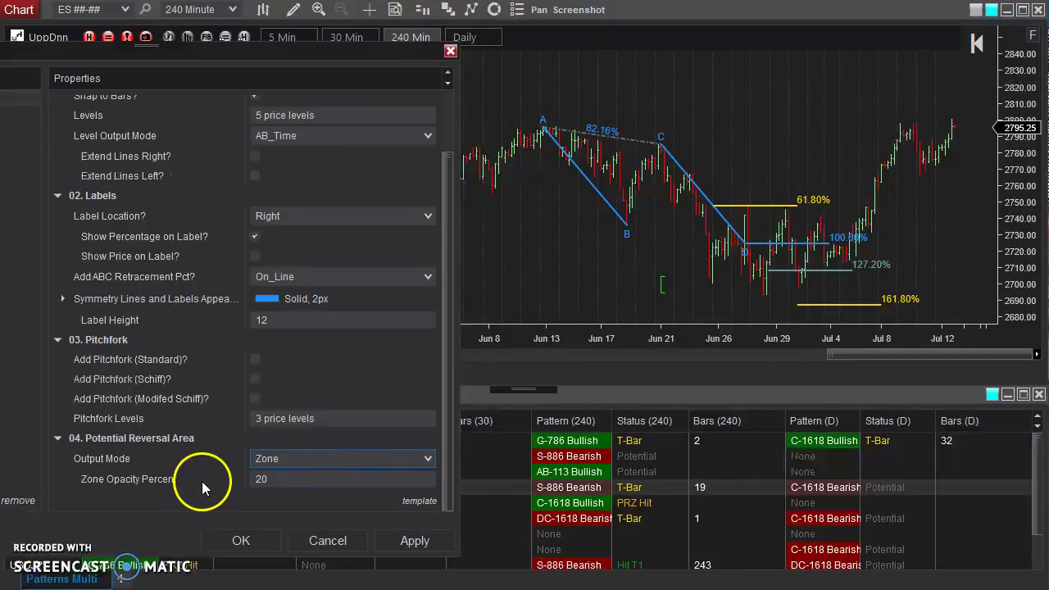
{"action": "left_click", "coordinate": [418, 541]}
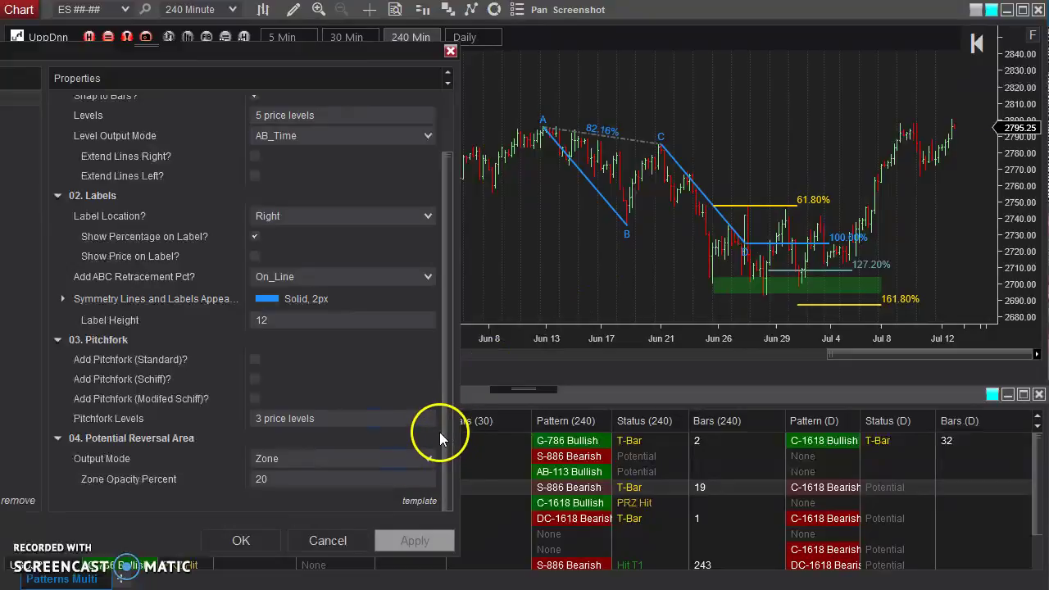
{"action": "scroll", "coordinate": [446, 427], "scroll_direction": "up", "scroll_amount": 1}
{"action": "scroll", "coordinate": [448, 421], "scroll_direction": "down", "scroll_amount": 1}
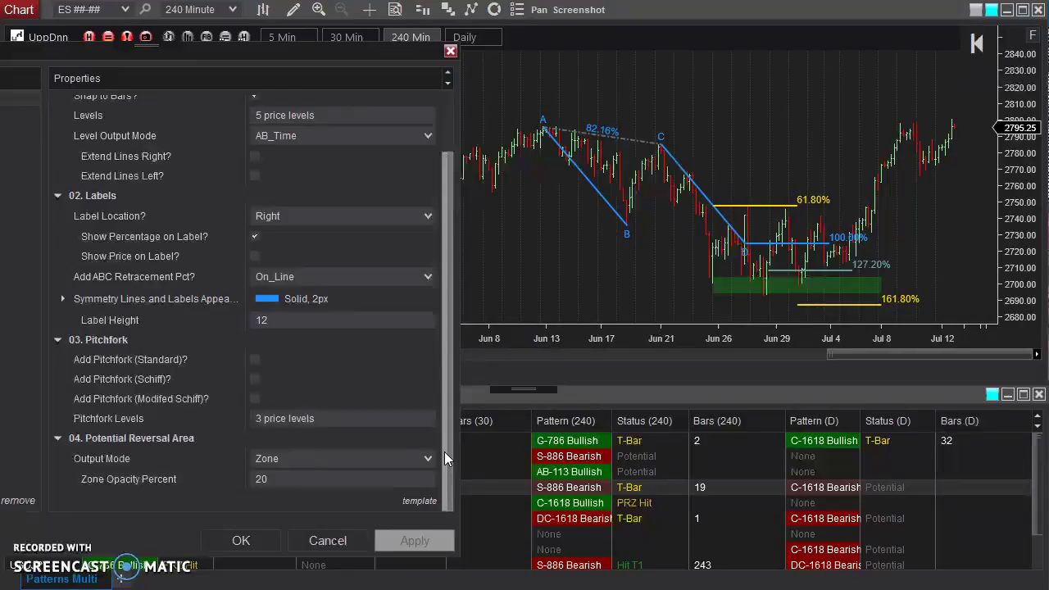
{"action": "scroll", "coordinate": [449, 401], "scroll_direction": "up", "scroll_amount": 2}
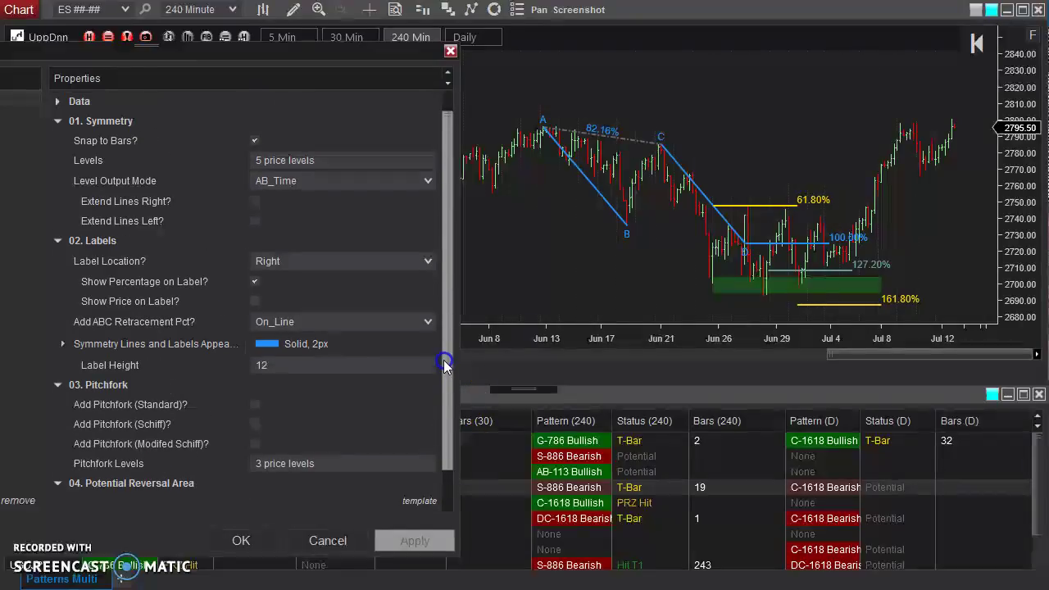
{"action": "left_click", "coordinate": [327, 541]}
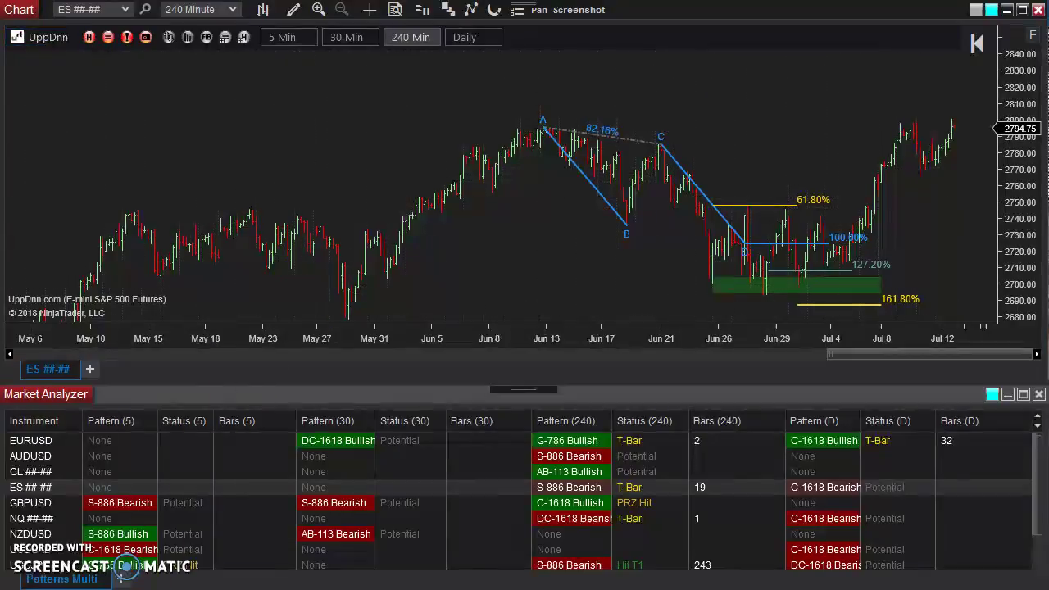
Review the ABCD drawing's properties, then drag point C to a new bar so AB reads 81.33%
{"action": "left_click", "coordinate": [630, 140]}
{"action": "double_click", "coordinate": [630, 140]}
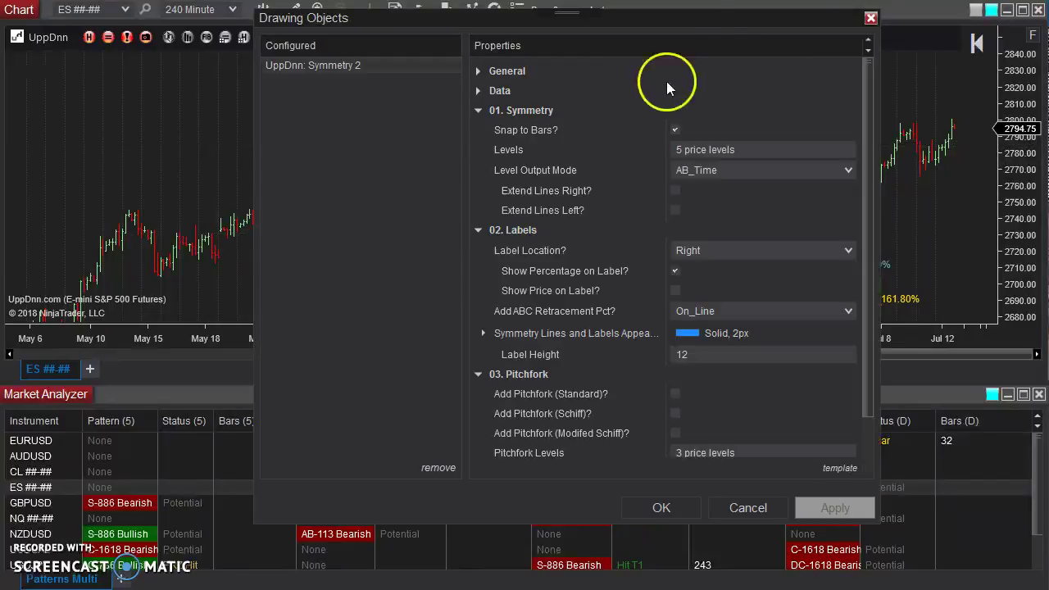
{"action": "left_click_drag", "start_coordinate": [694, 34], "coordinate": [323, 55]}
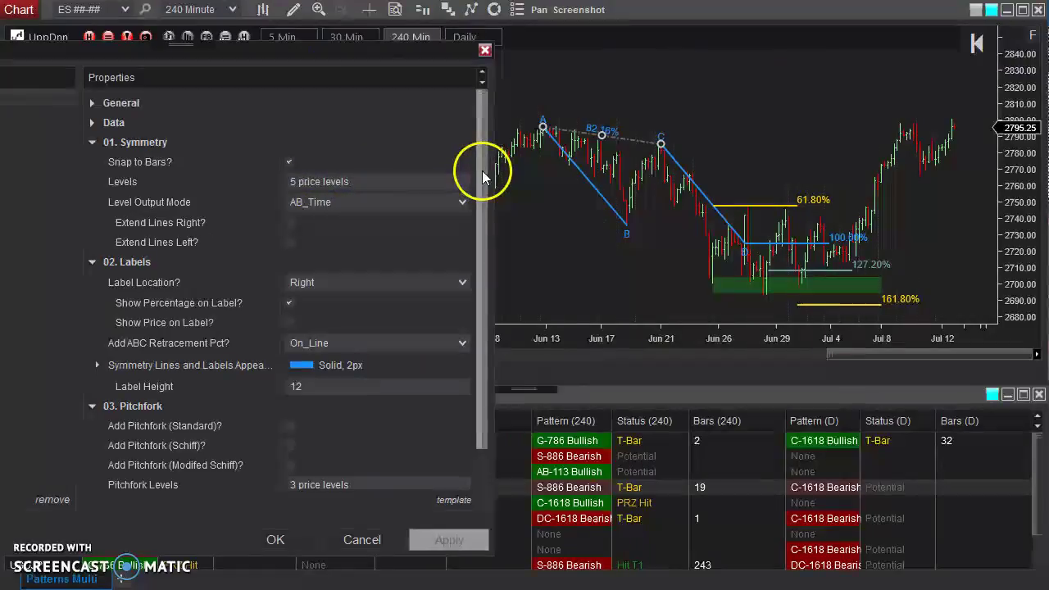
{"action": "left_click_drag", "start_coordinate": [482, 170], "coordinate": [474, 272]}
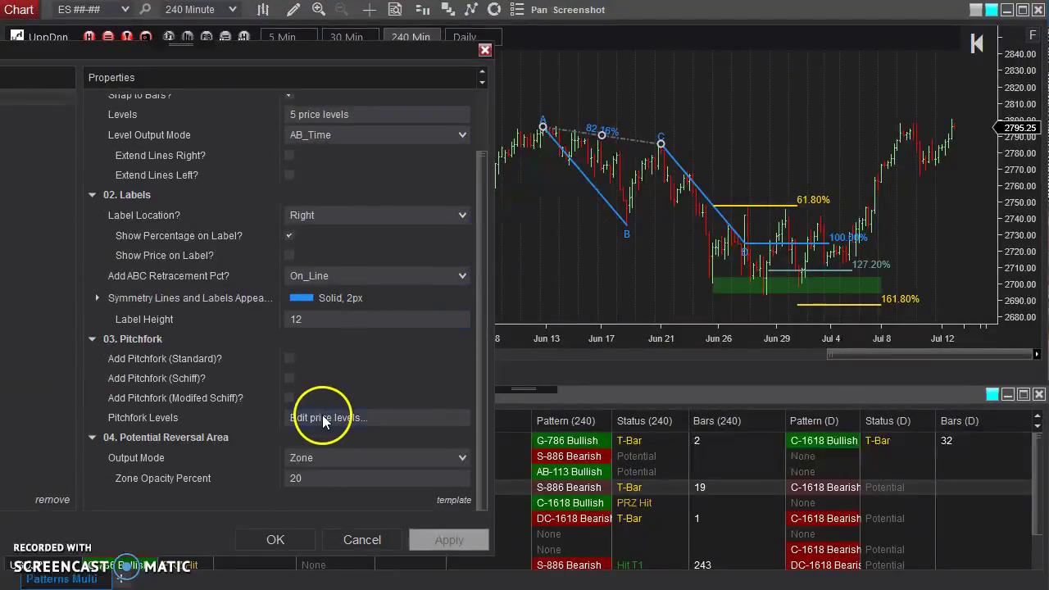
{"action": "left_click_drag", "start_coordinate": [480, 334], "coordinate": [483, 227]}
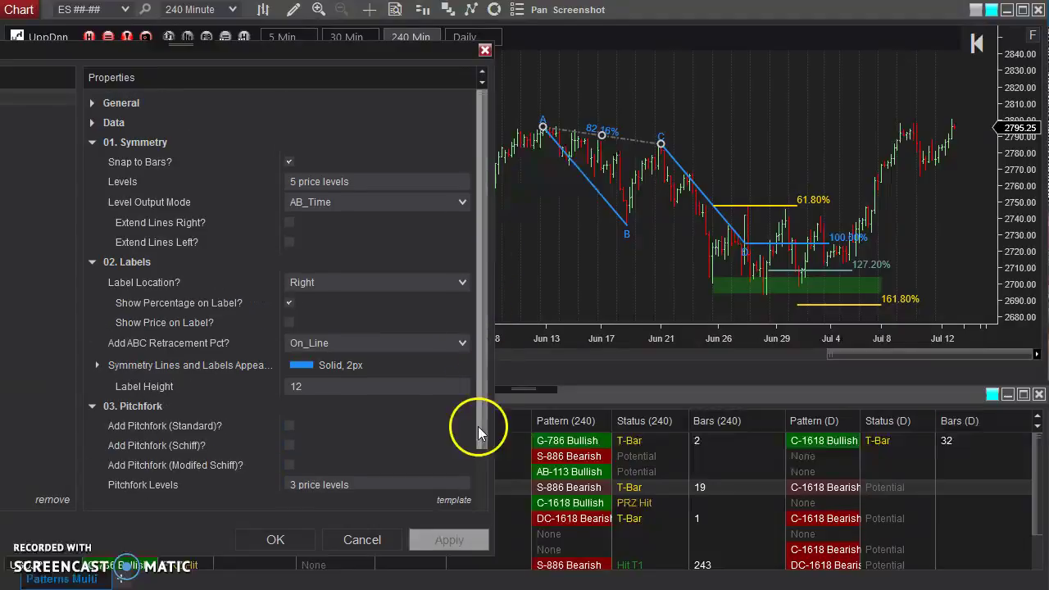
{"action": "left_click_drag", "start_coordinate": [478, 426], "coordinate": [447, 424]}
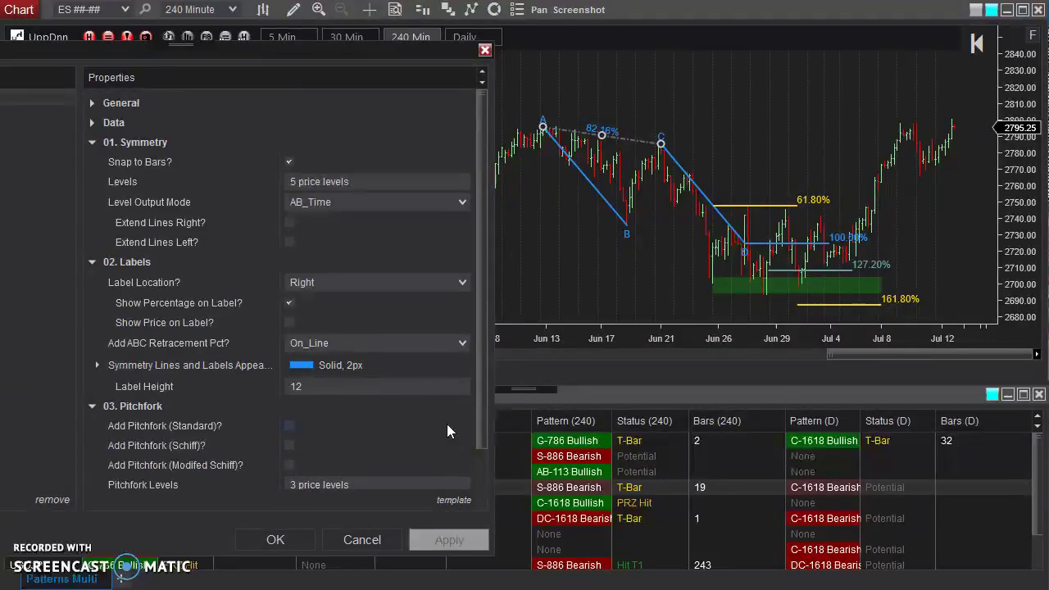
{"action": "left_click_drag", "start_coordinate": [479, 377], "coordinate": [480, 450]}
{"action": "mouse_move", "coordinate": [449, 508]}
{"action": "left_mouse_down"}
{"action": "mouse_move", "coordinate": [439, 465]}
{"action": "mouse_move", "coordinate": [336, 330]}
{"action": "left_mouse_up"}
{"action": "left_click_drag", "start_coordinate": [466, 314], "coordinate": [294, 252]}
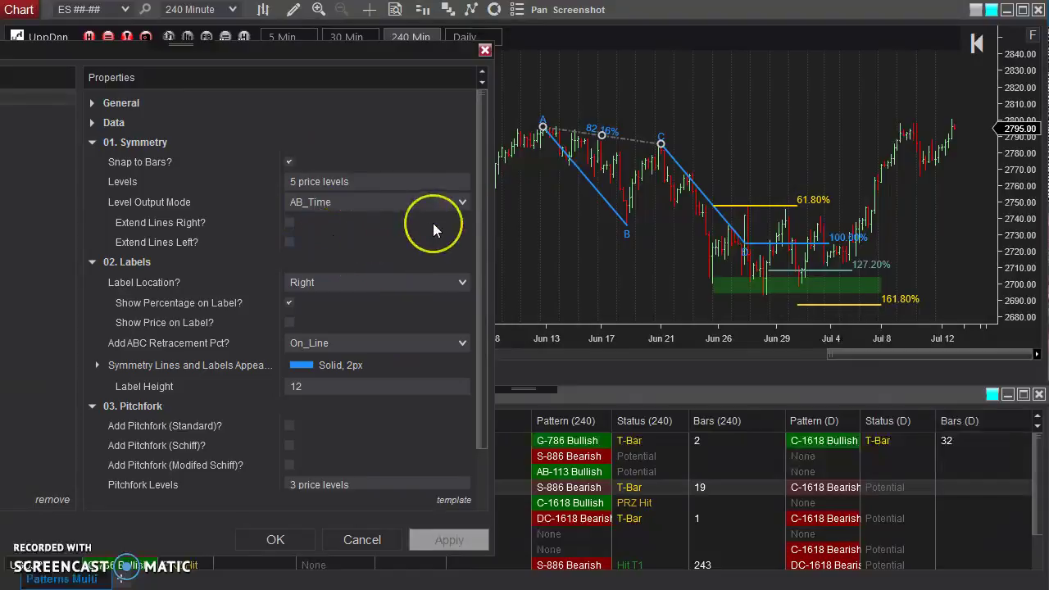
{"action": "left_click", "coordinate": [485, 53]}
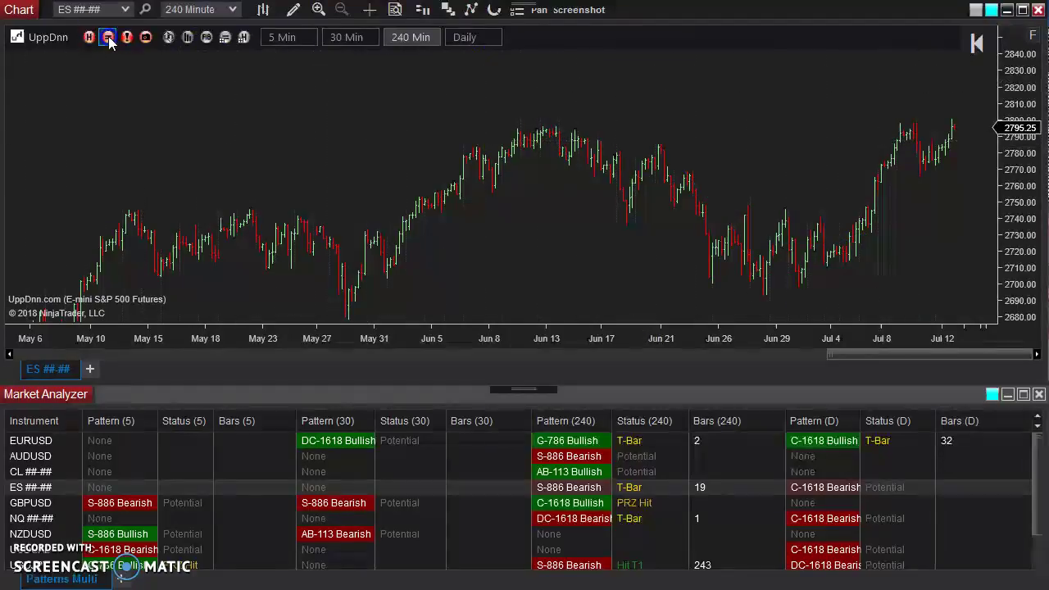
{"action": "left_click", "coordinate": [659, 110]}
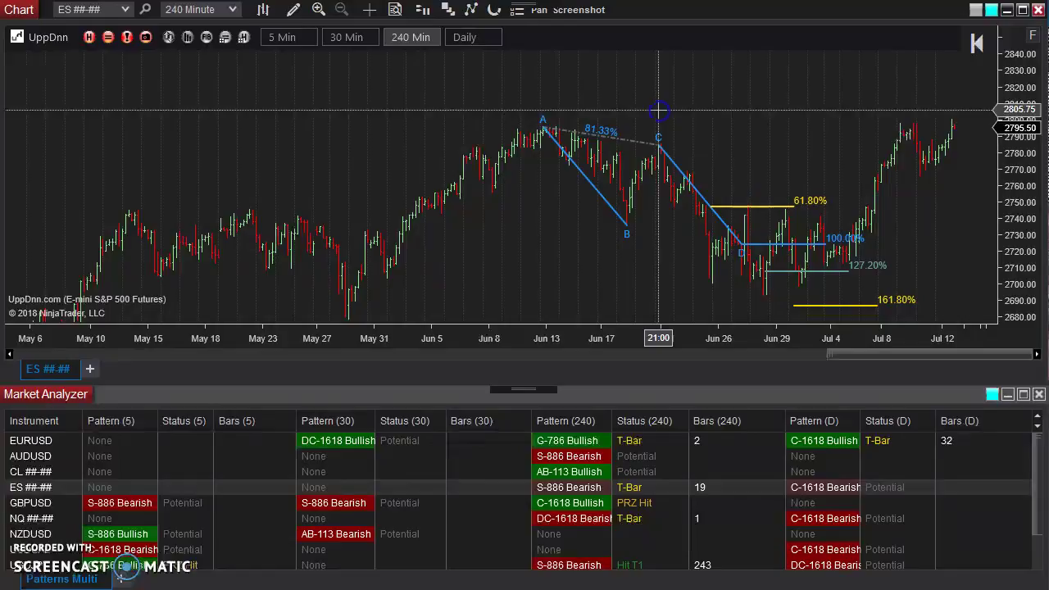
{"action": "double_click", "coordinate": [628, 140]}
{"action": "mouse_move", "coordinate": [721, 17]}
{"action": "left_mouse_down"}
{"action": "mouse_move", "coordinate": [702, 39]}
{"action": "mouse_move", "coordinate": [367, 79]}
{"action": "left_mouse_up"}
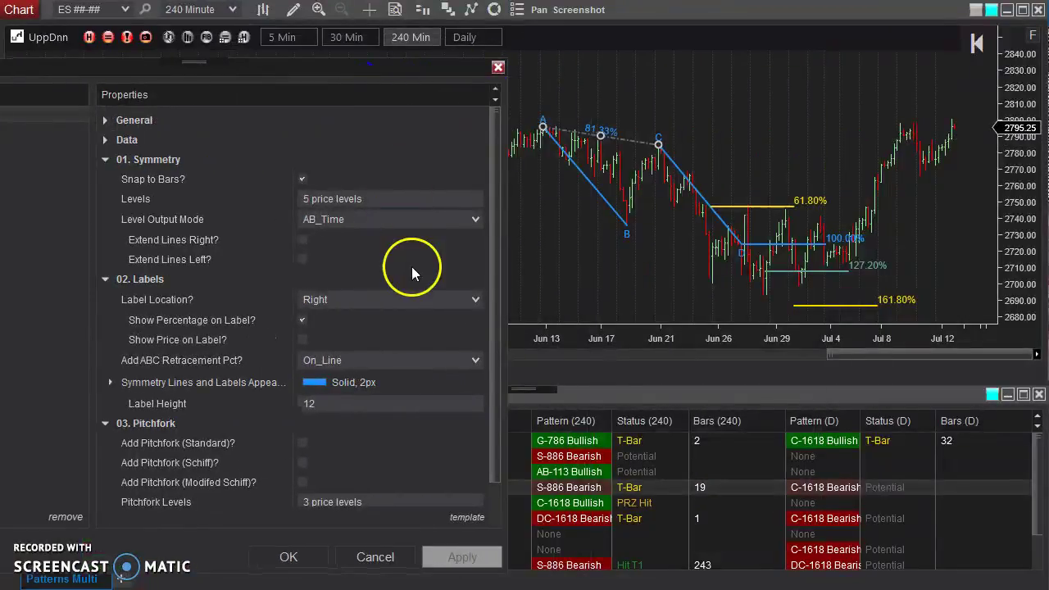
{"action": "left_click", "coordinate": [468, 518]}
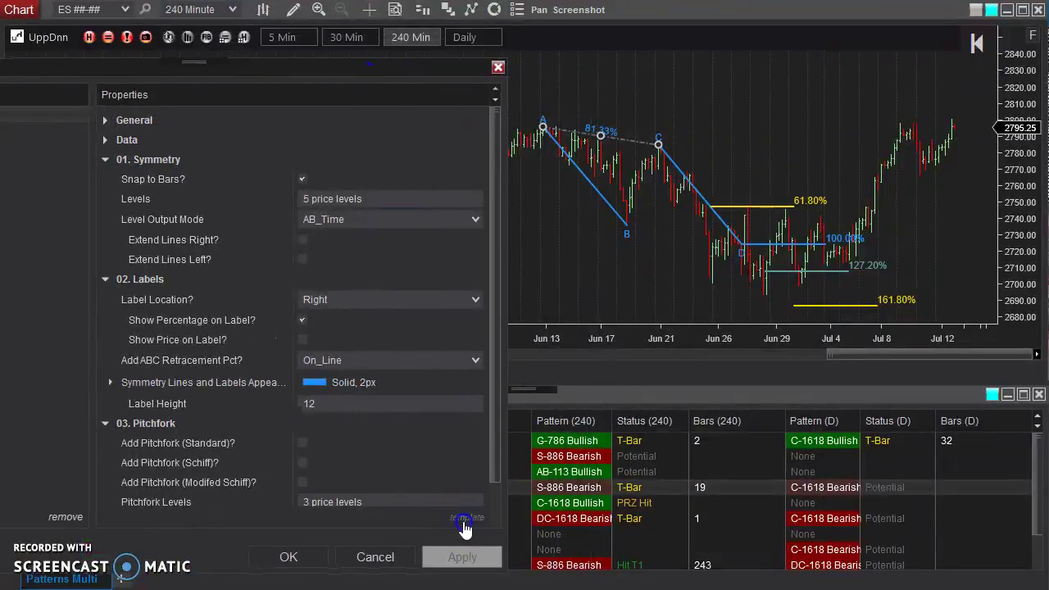
{"action": "left_click", "coordinate": [446, 520]}
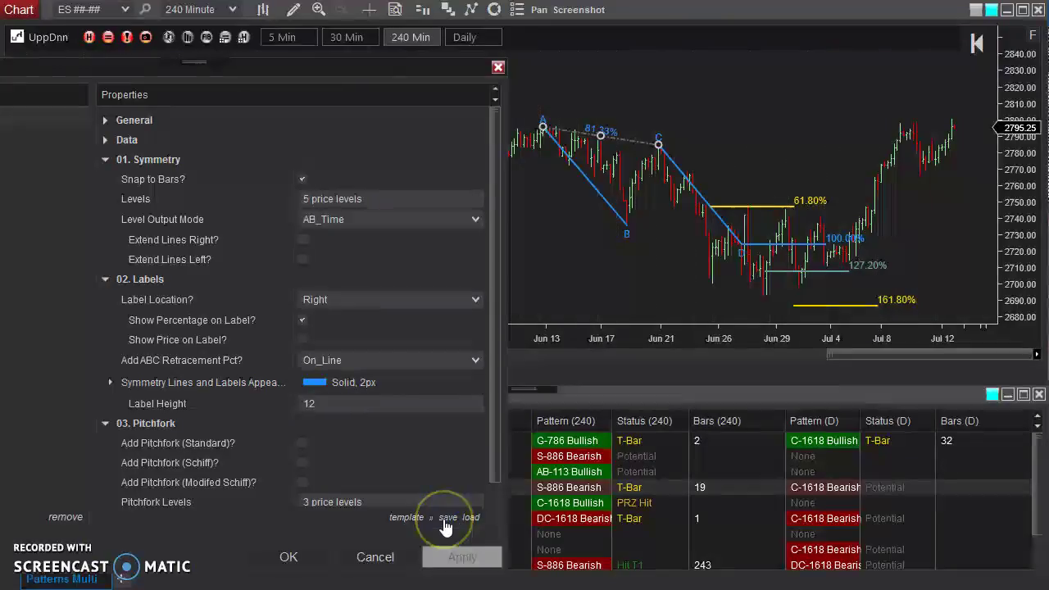
{"action": "left_click_drag", "start_coordinate": [184, 183], "coordinate": [388, 152]}
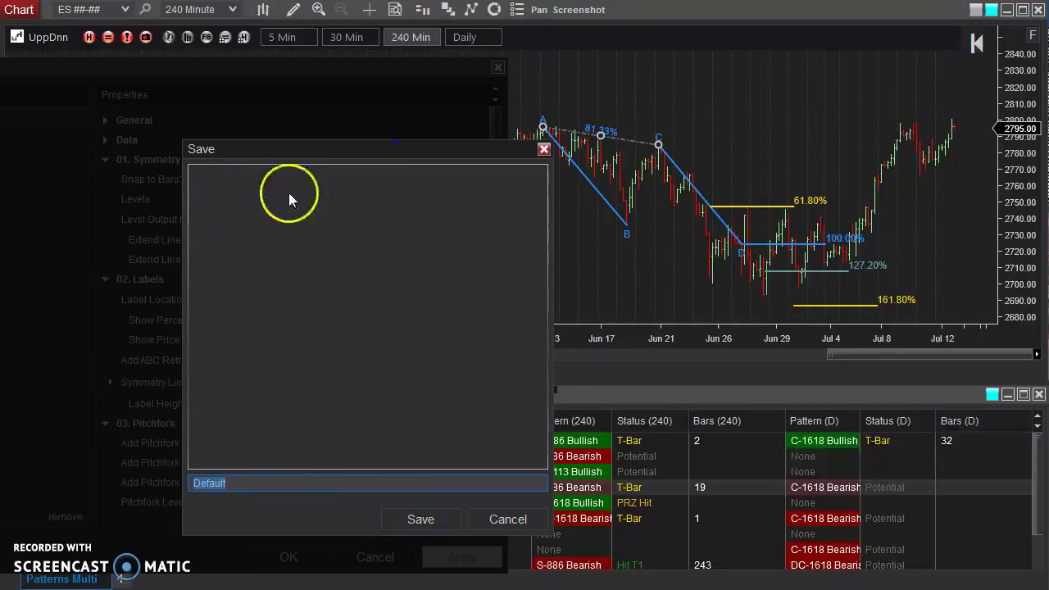
{"action": "left_click", "coordinate": [500, 519]}
{"action": "left_click", "coordinate": [383, 557]}
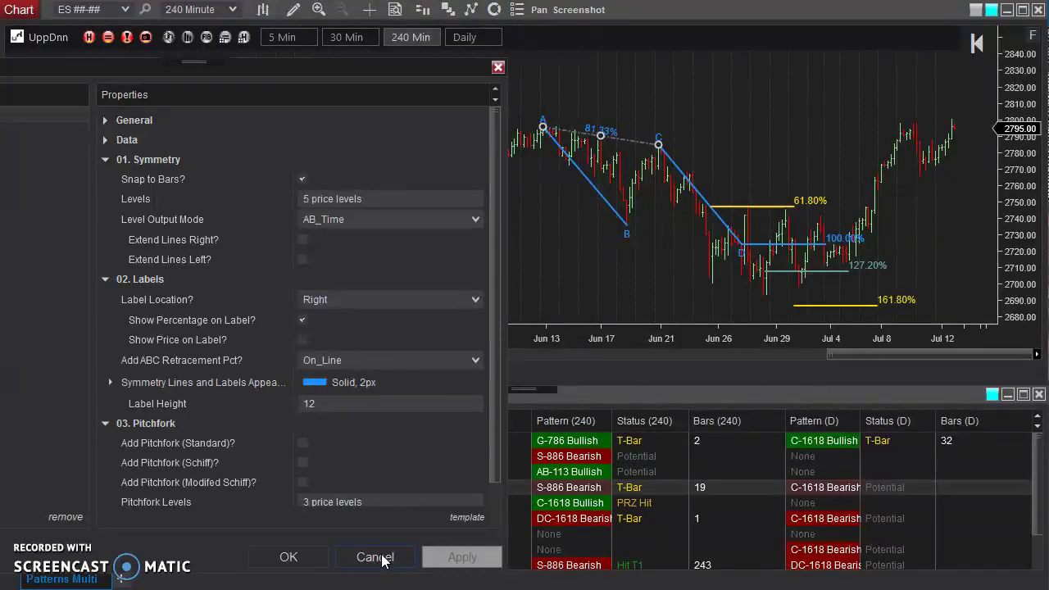
{"action": "left_click", "coordinate": [366, 196]}
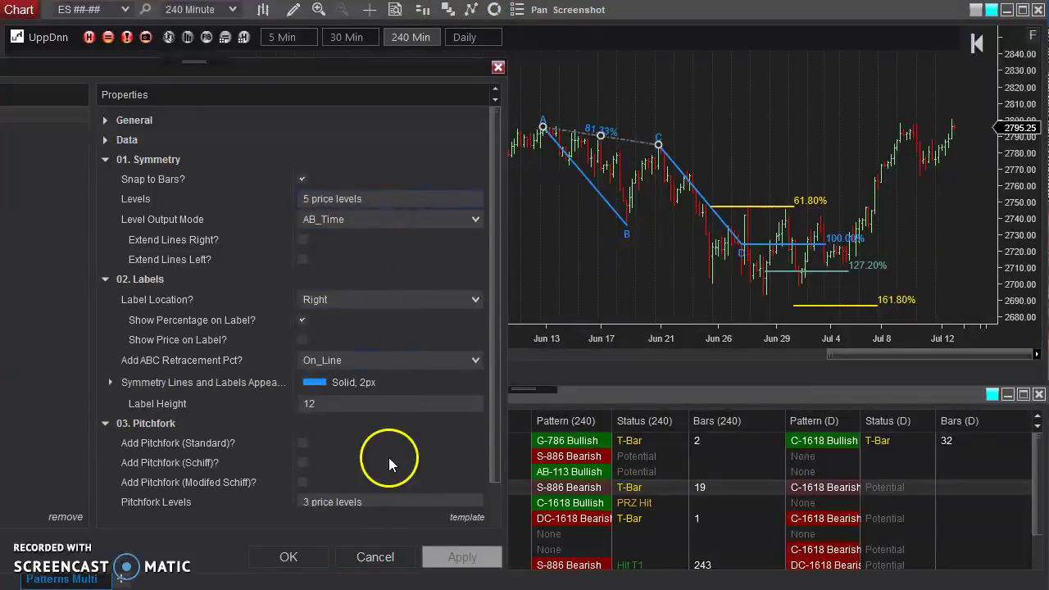
{"action": "left_click", "coordinate": [376, 557]}
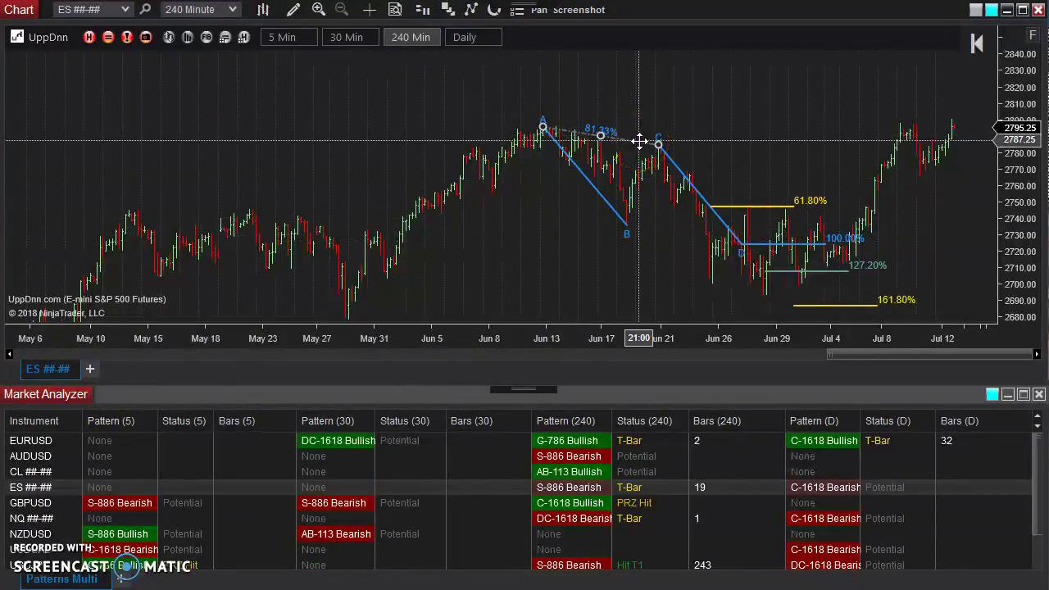
{"action": "mouse_move", "coordinate": [640, 141]}
{"action": "left_mouse_down"}
{"action": "mouse_move", "coordinate": [655, 188]}
{"action": "mouse_move", "coordinate": [625, 244]}
{"action": "mouse_move", "coordinate": [433, 244]}
{"action": "mouse_move", "coordinate": [471, 237]}
{"action": "mouse_move", "coordinate": [198, 521]}
{"action": "left_mouse_up"}
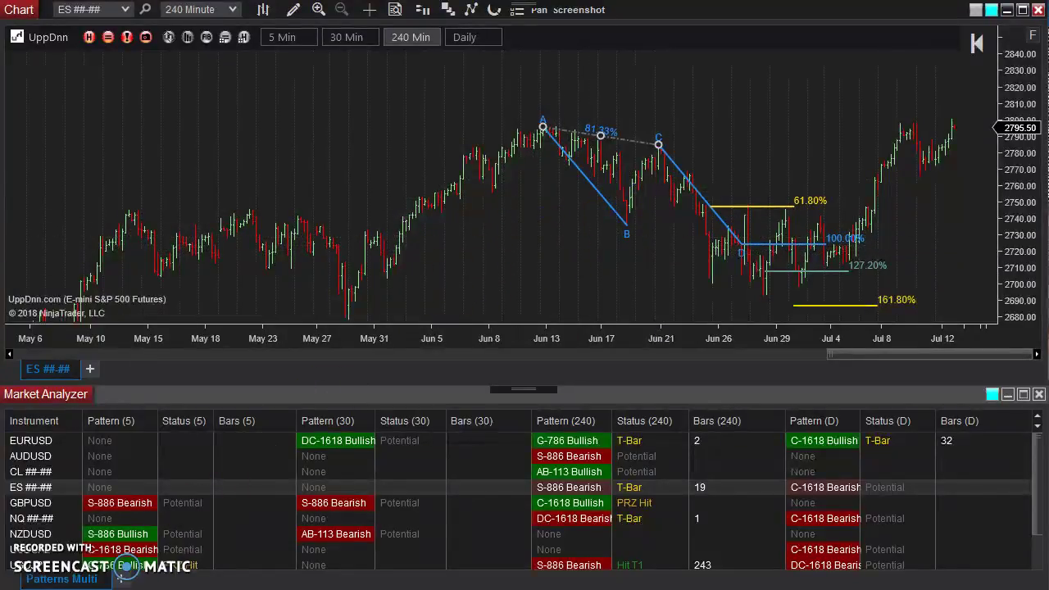